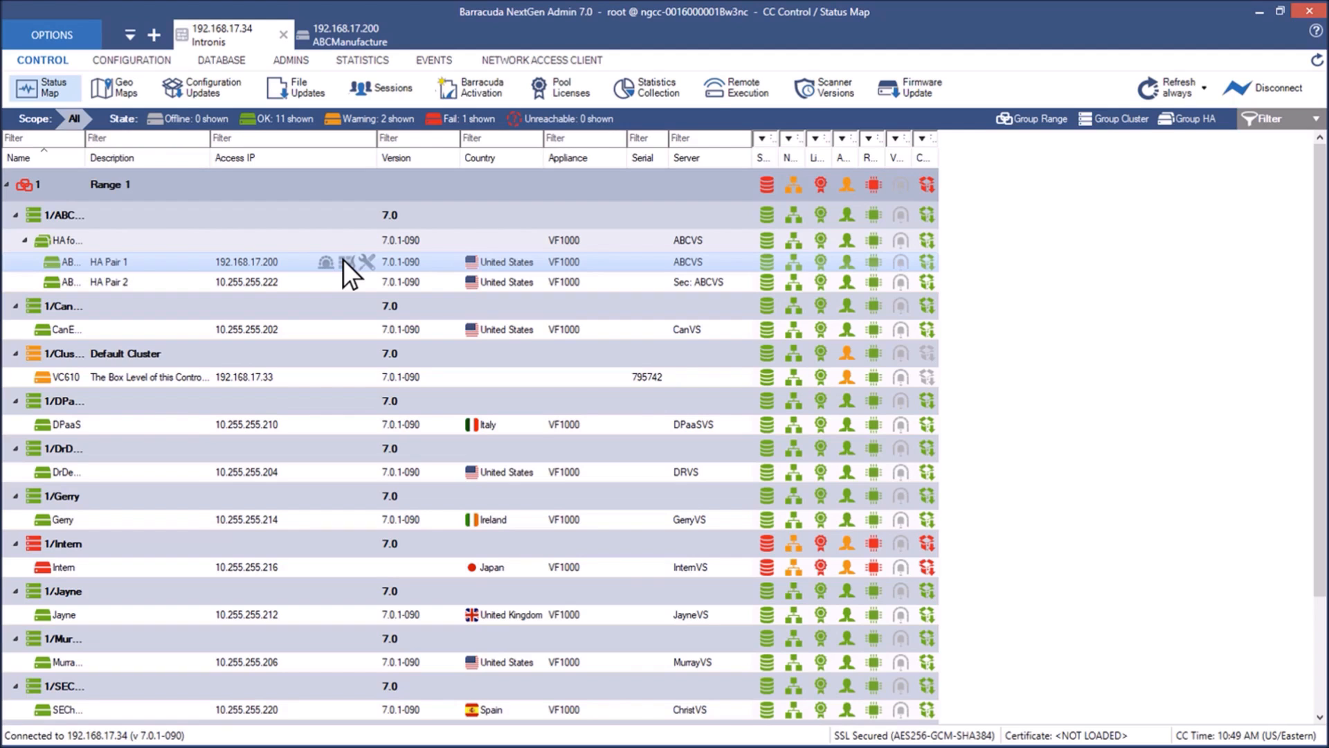
# Open the firewall of the HA Pair 1 box and examine its live traffic sessions and connection history.
pyautogui.click(344, 260)
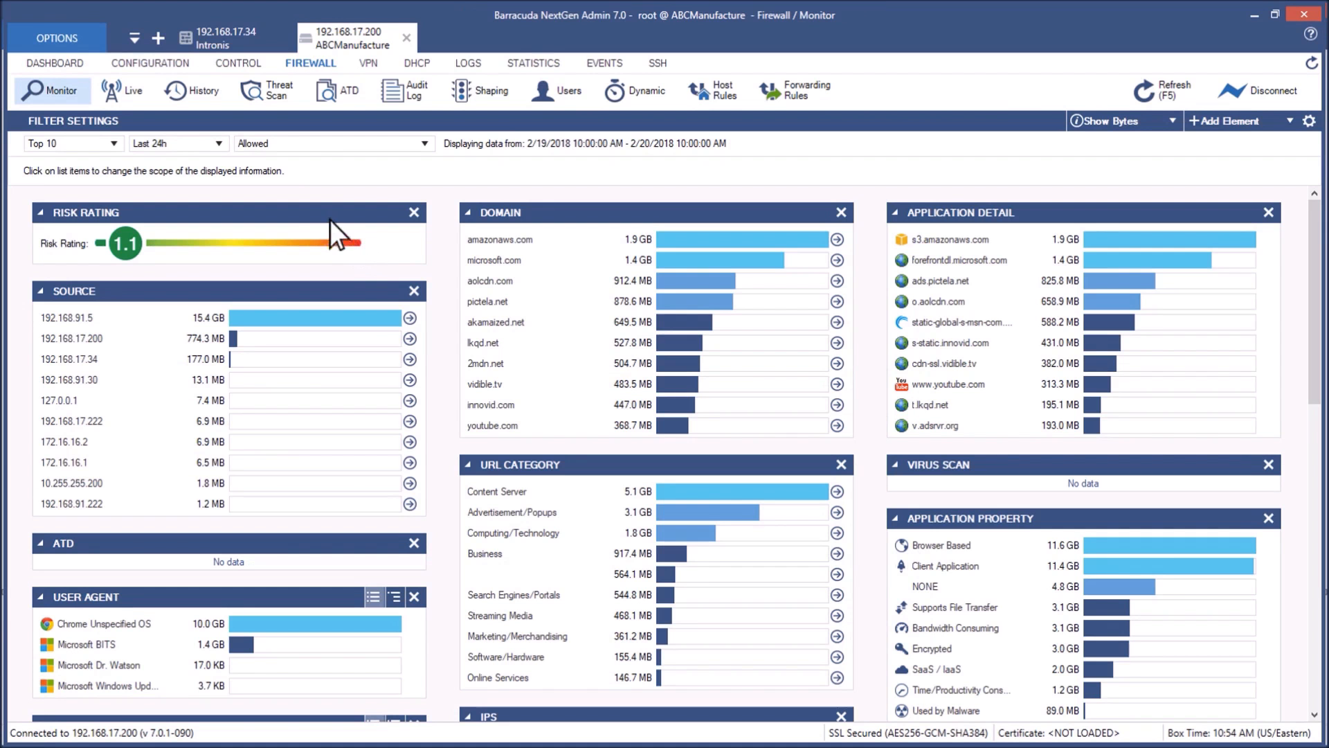
pyautogui.click(133, 90)
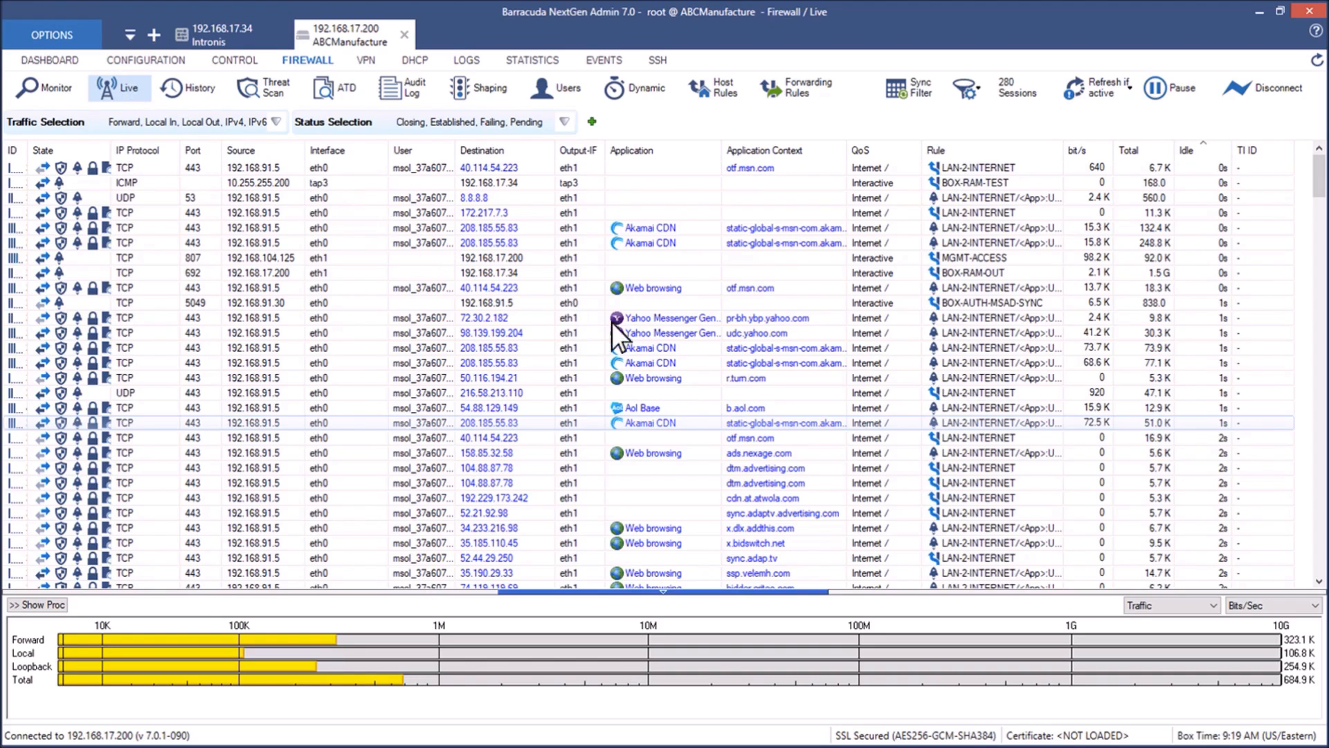
pyautogui.rightClick(666, 348)
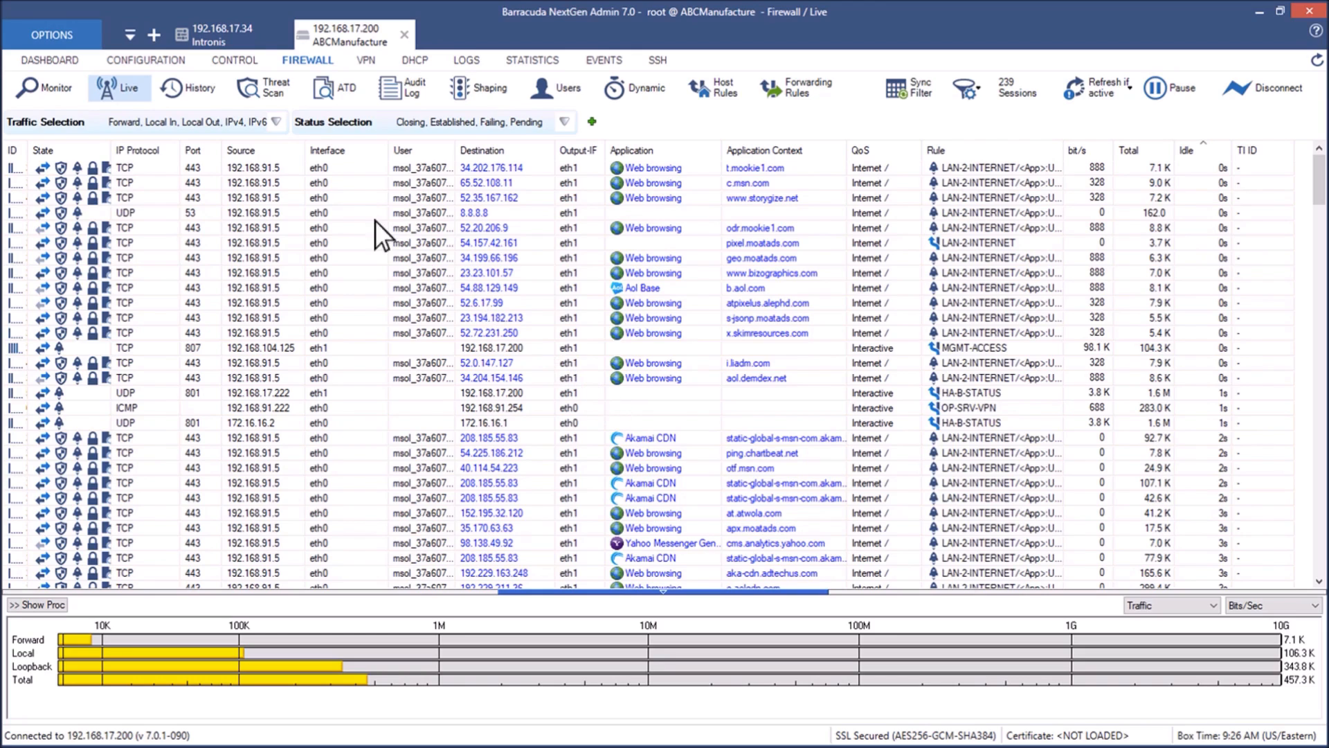
pyautogui.click(188, 83)
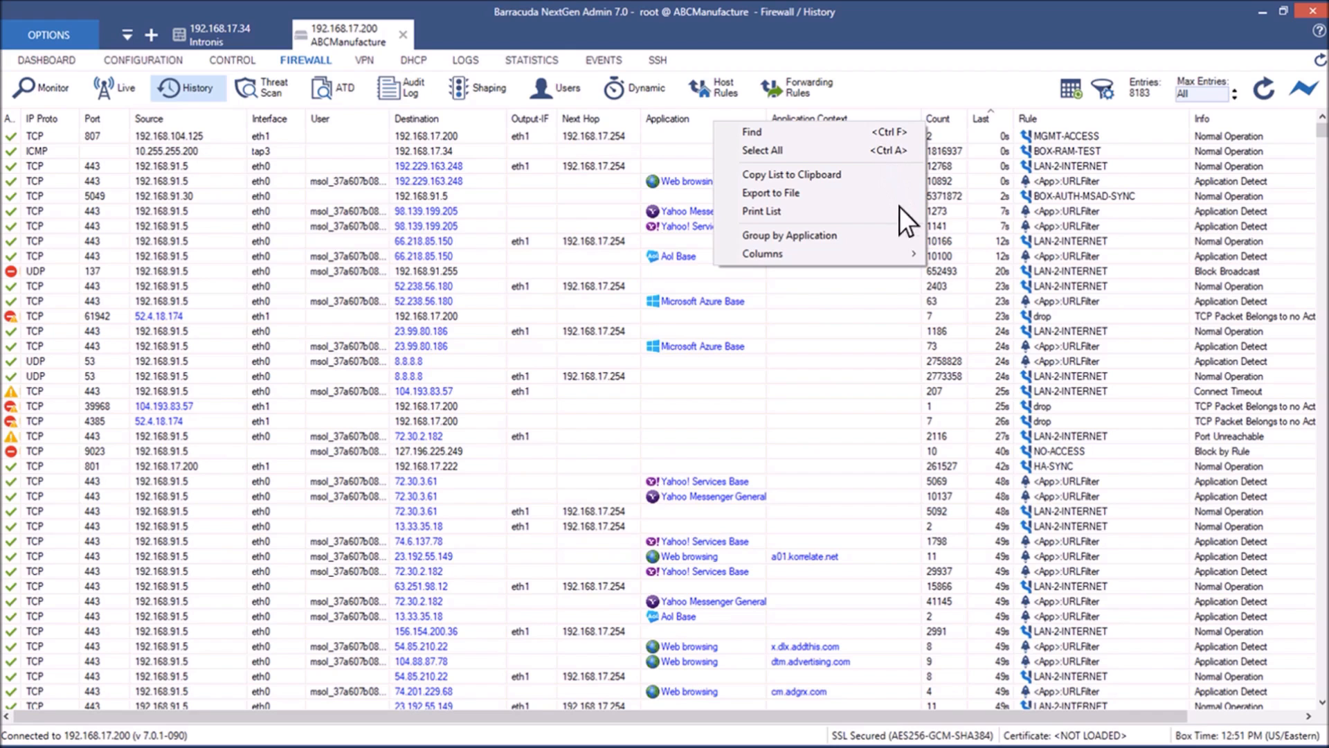
pyautogui.click(910, 249)
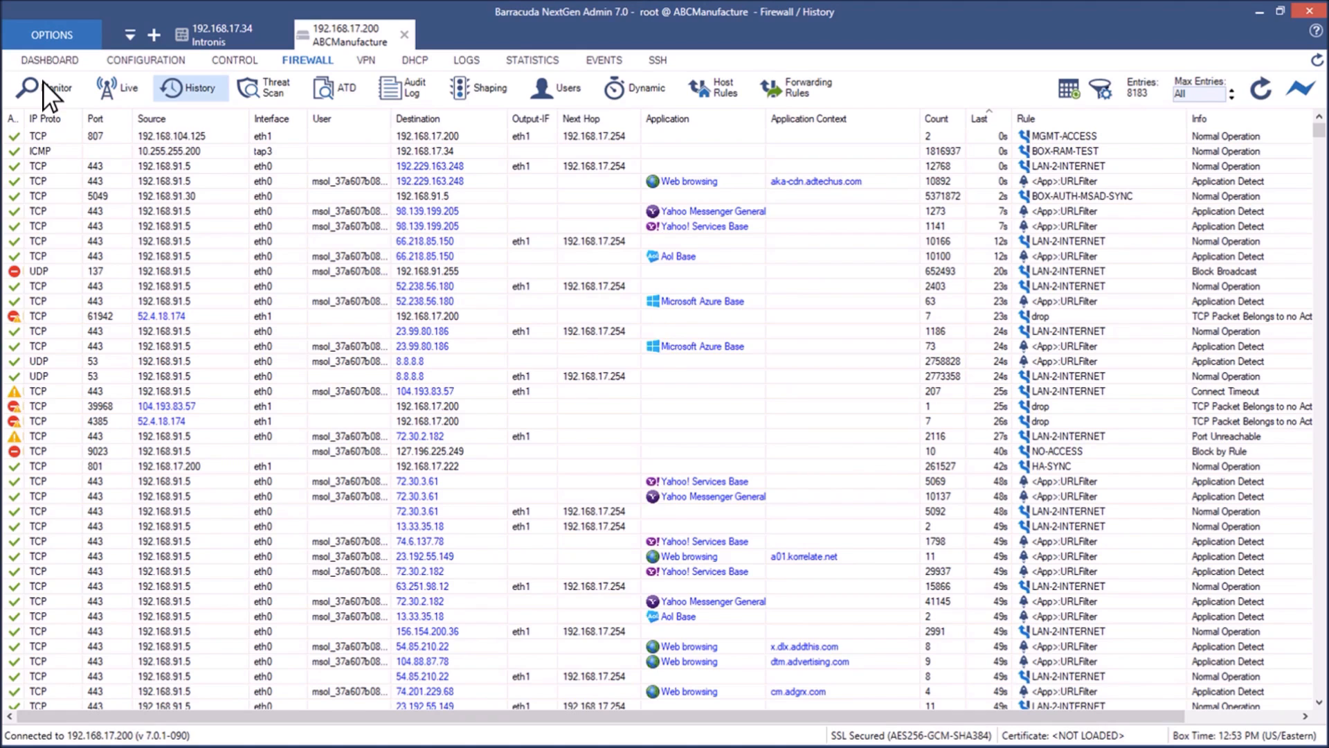
# Remove the Domain element from the firewall monitor and add it back.
pyautogui.click(43, 85)
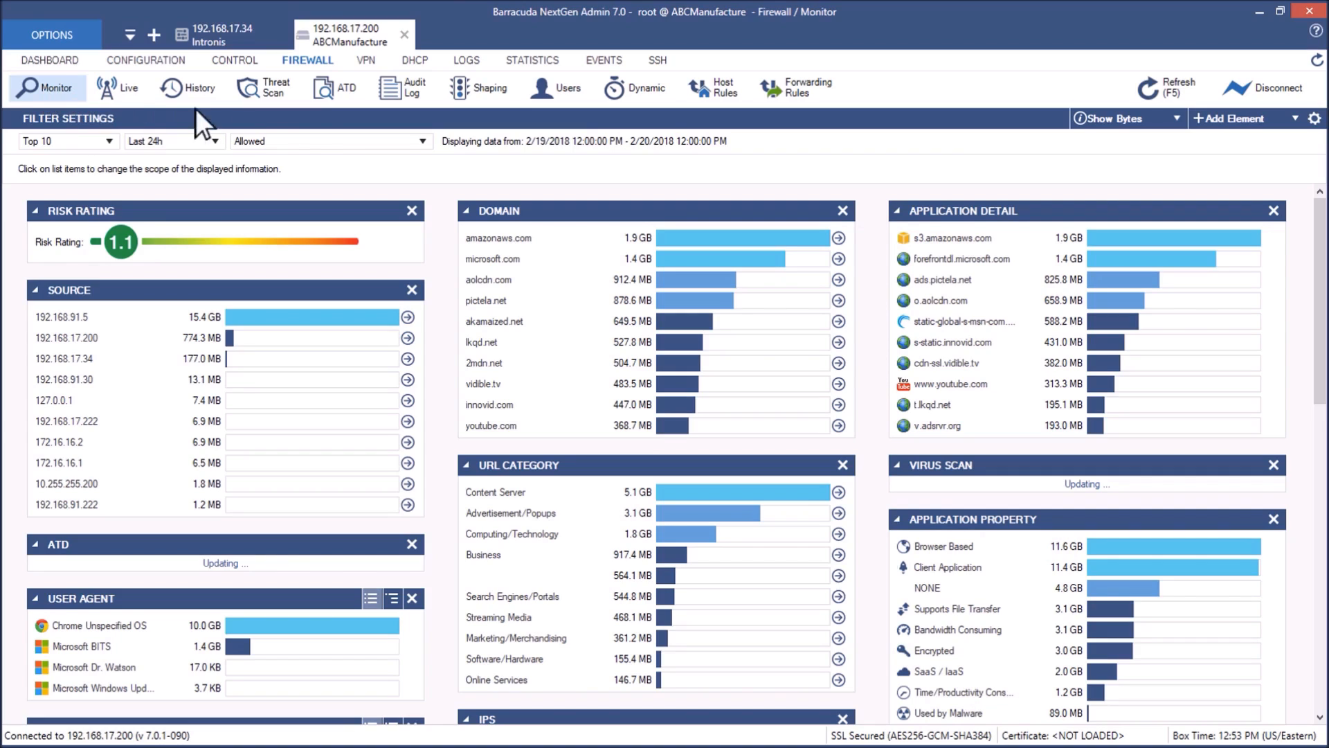
pyautogui.click(843, 210)
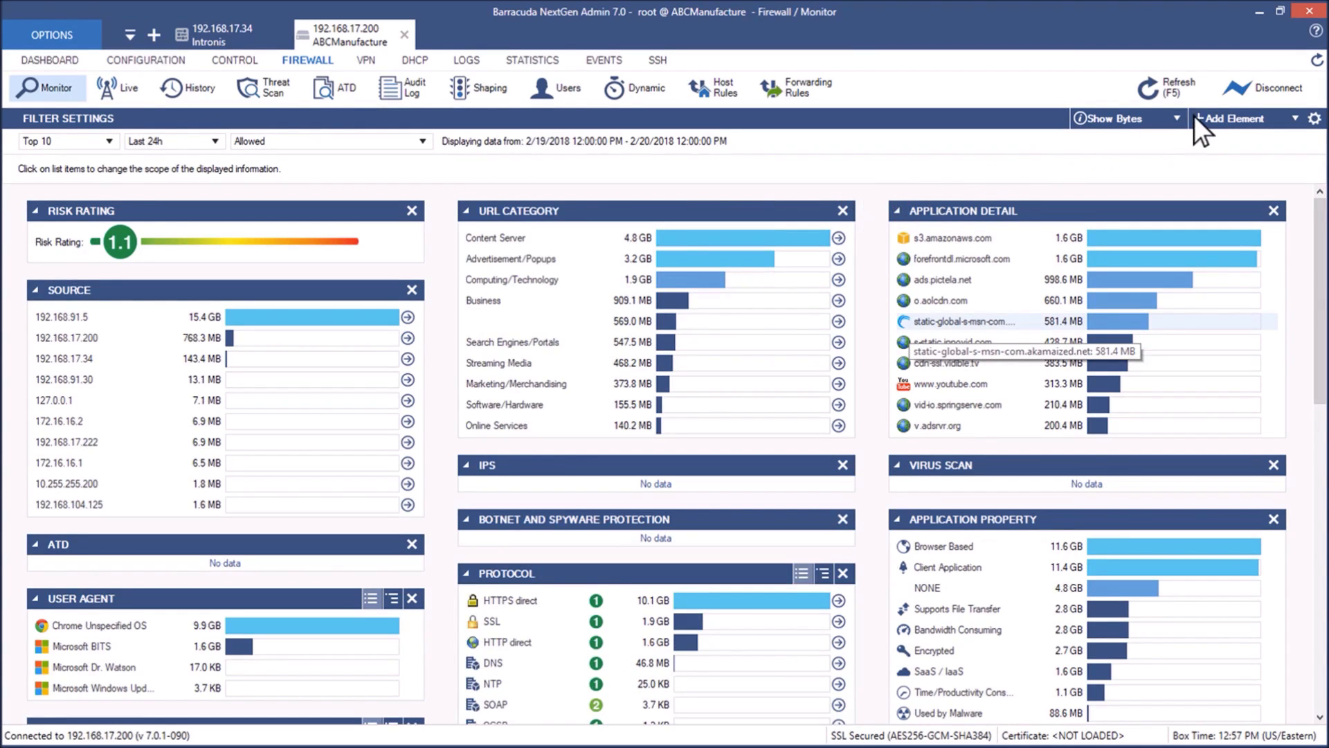
pyautogui.click(1219, 119)
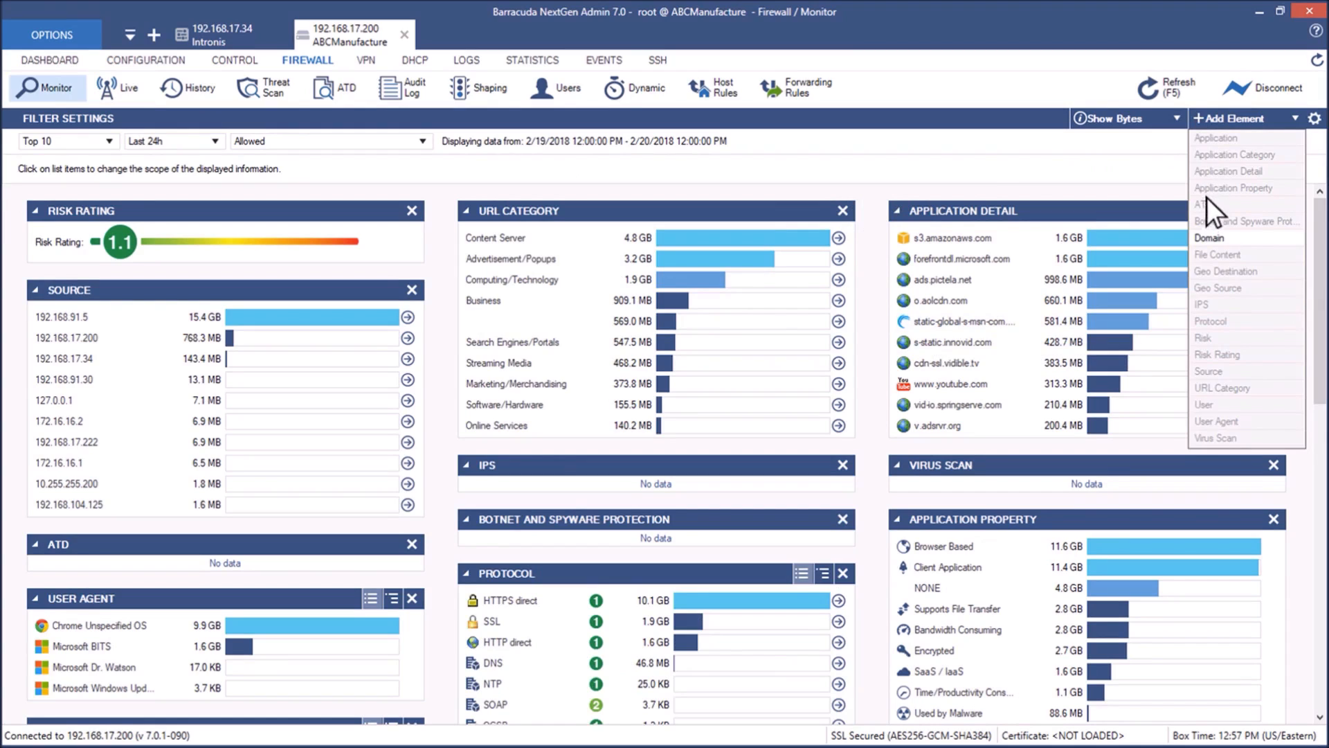
pyautogui.click(1210, 227)
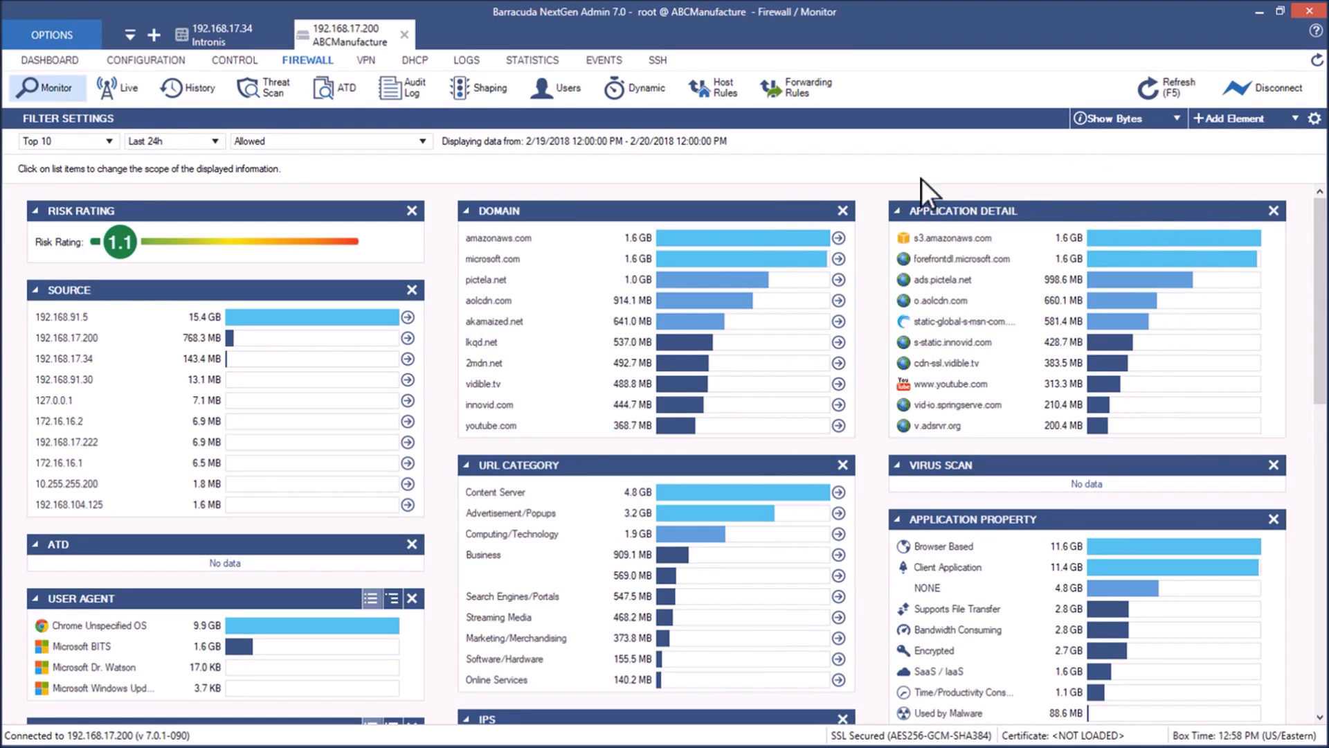
# Review the ABCManufacture box's configuration tree and bring up the control center's configuration tree for comparison.
pyautogui.click(143, 50)
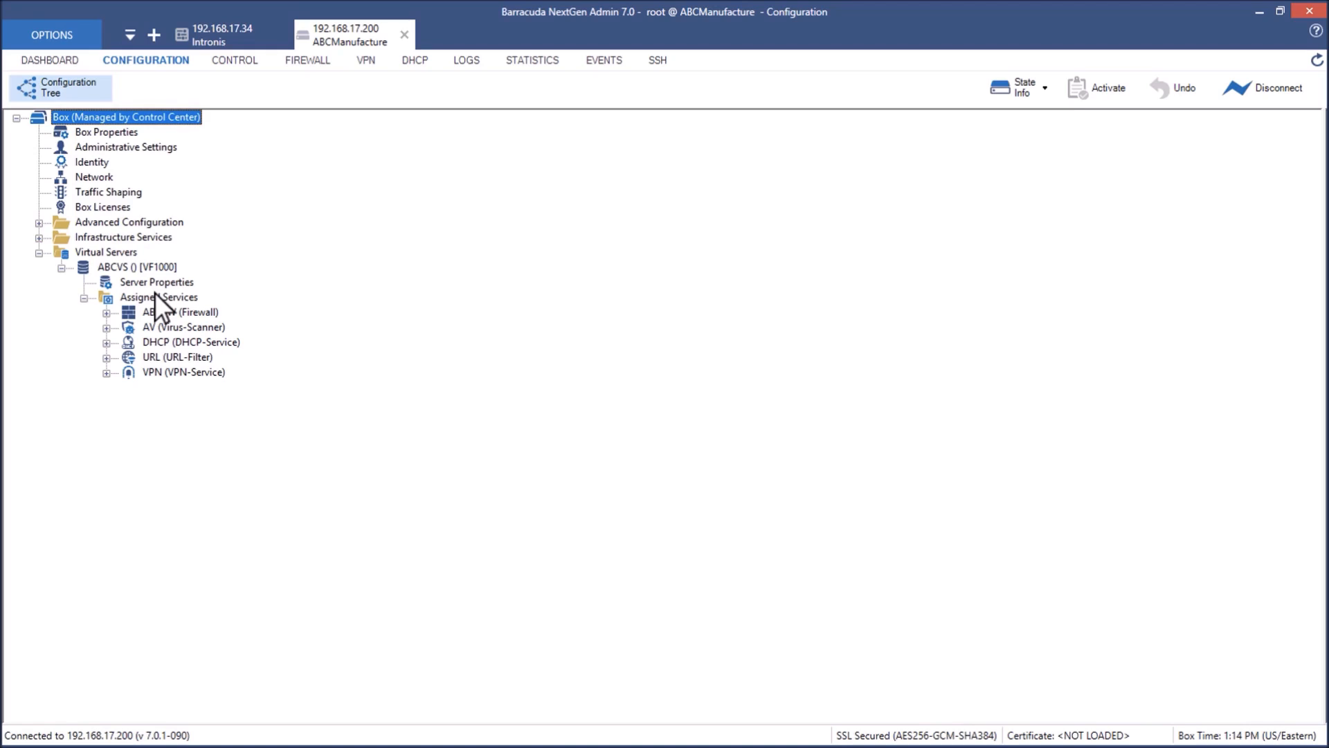
pyautogui.click(210, 29)
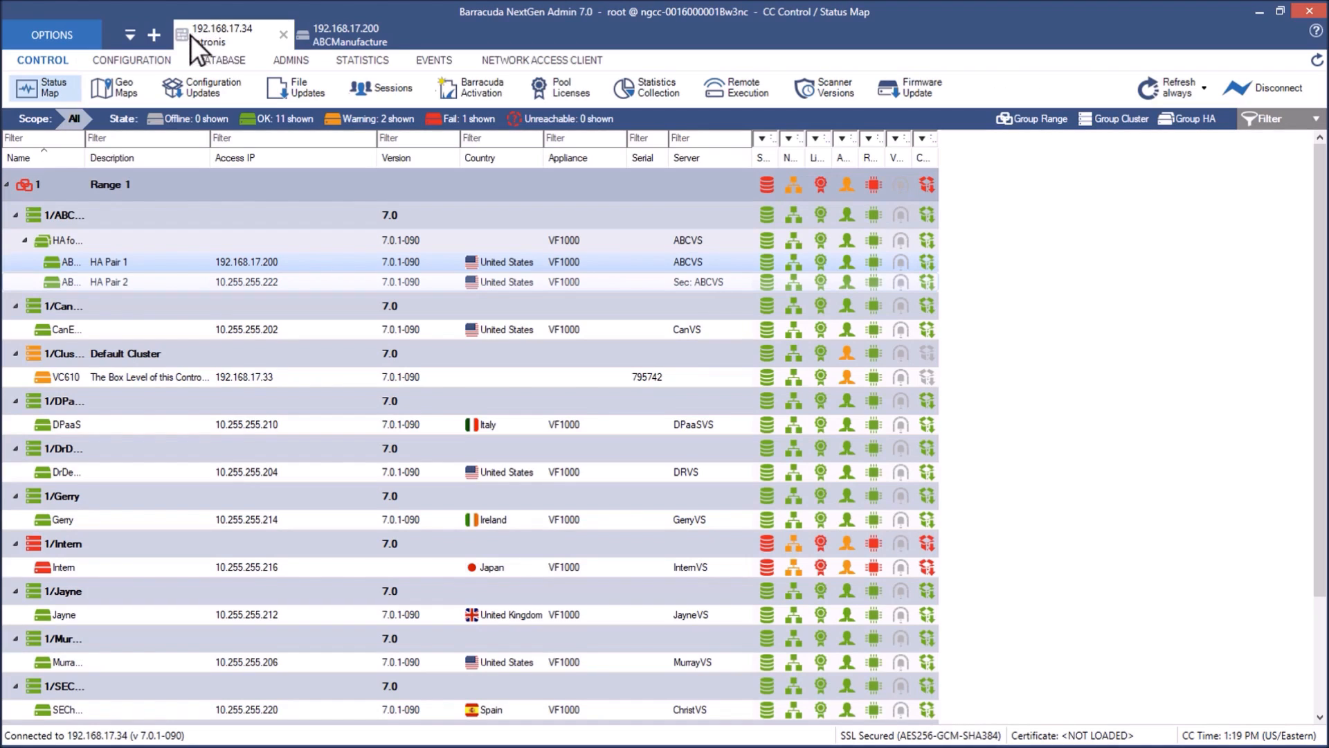
pyautogui.click(122, 60)
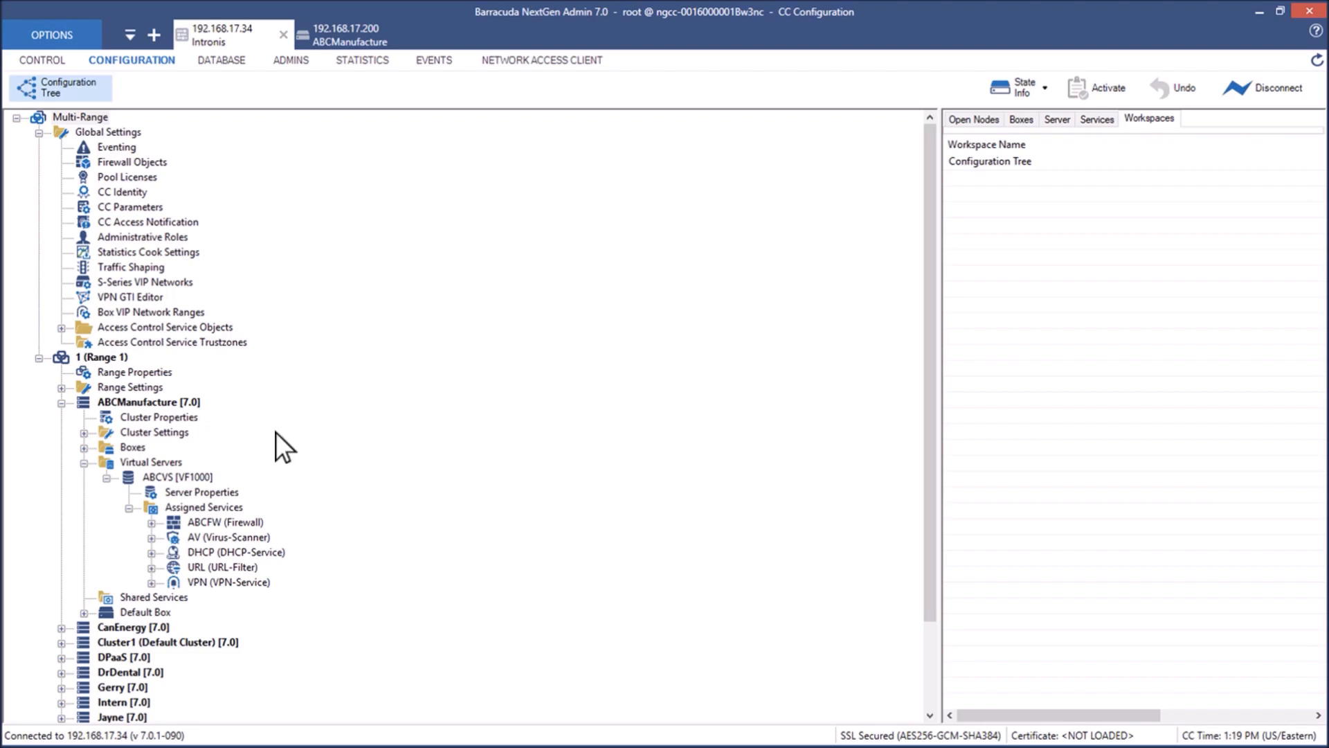
# View the HIPAAadmin administrative settings in the Range Repository and close them without editing.
pyautogui.click(932, 660)
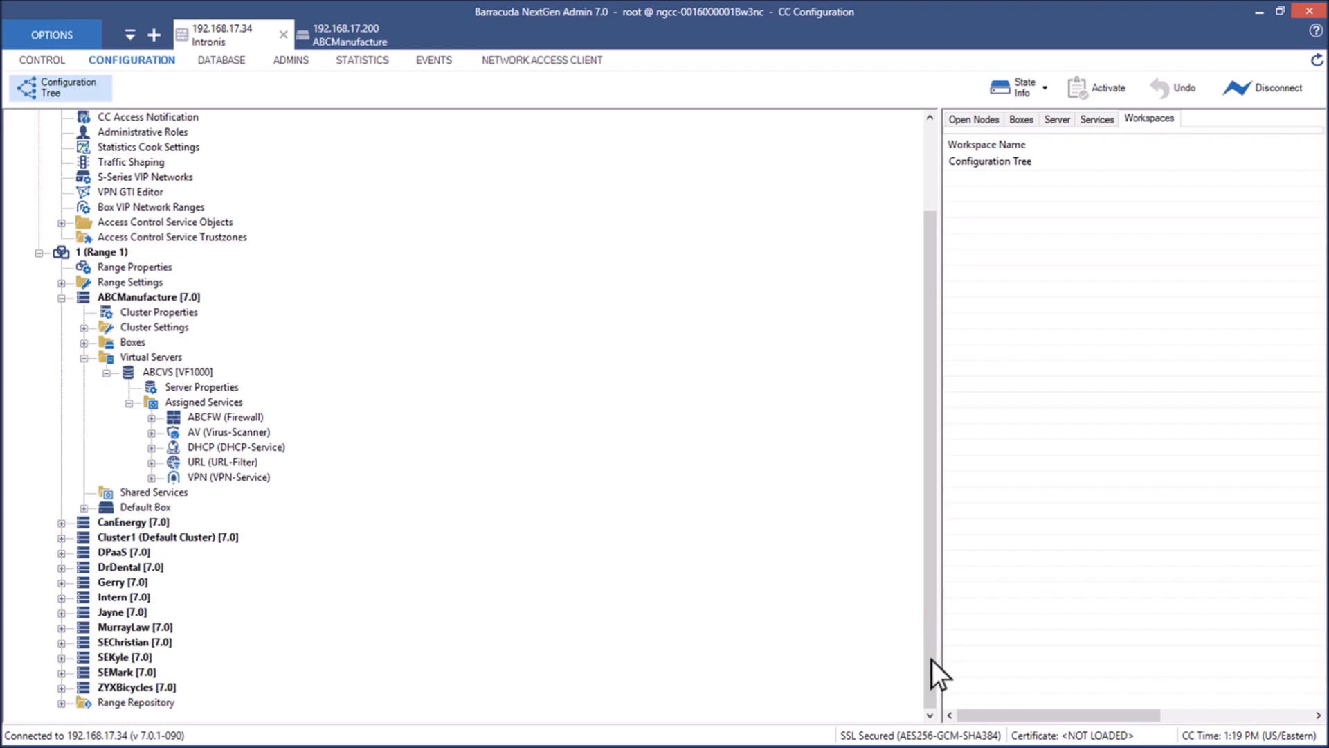
pyautogui.doubleClick(121, 694)
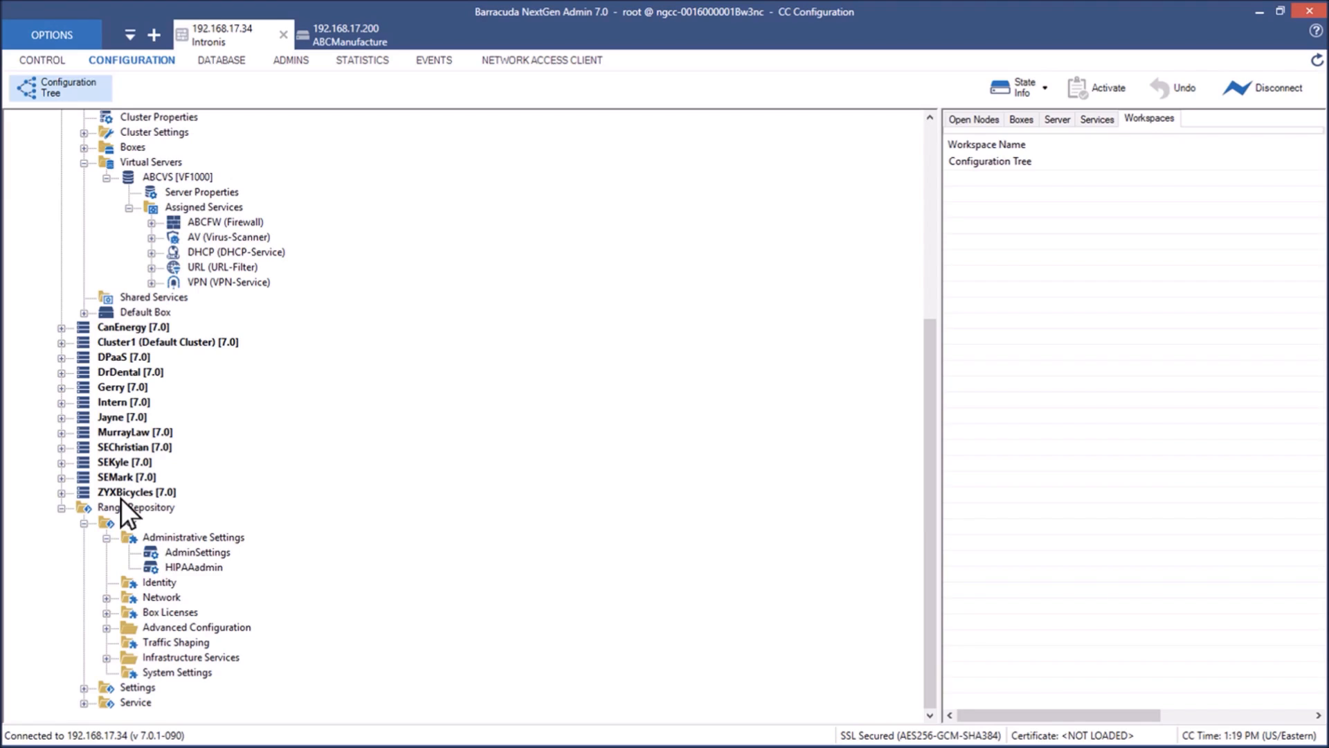
pyautogui.doubleClick(198, 561)
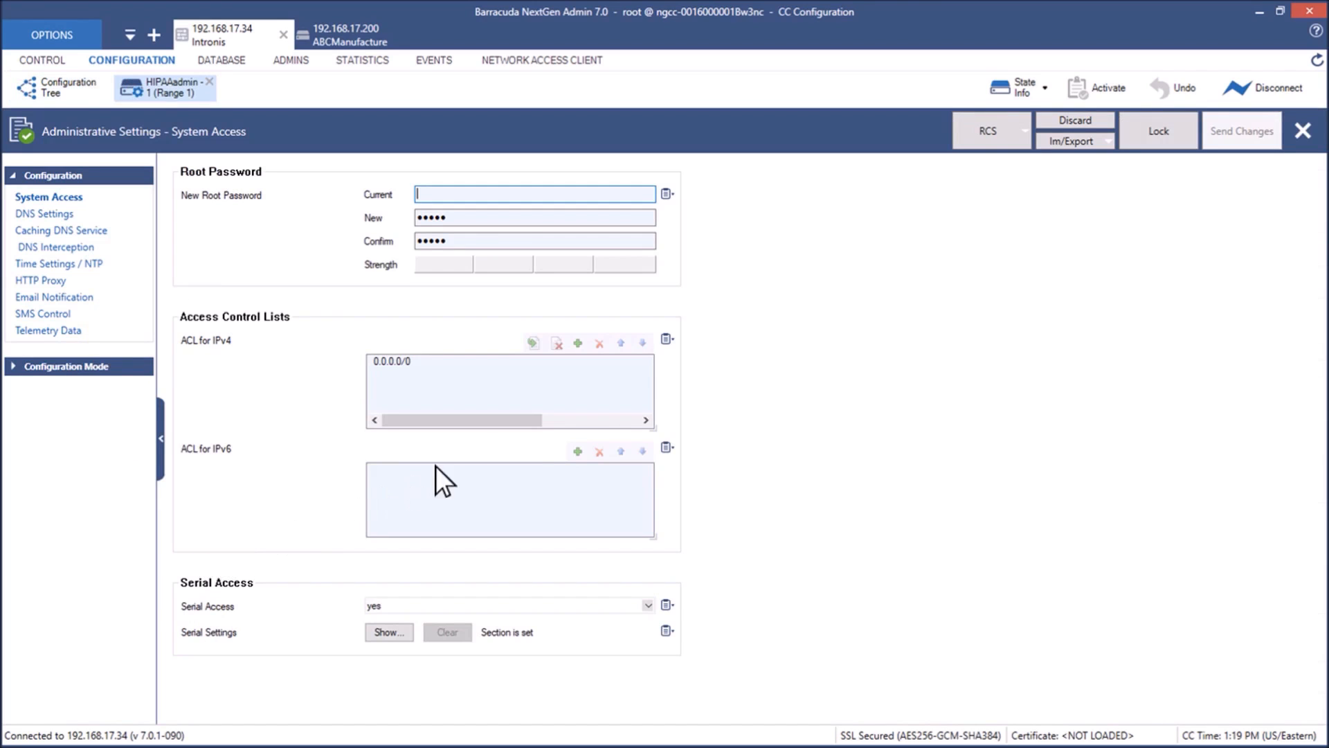
pyautogui.click(1300, 128)
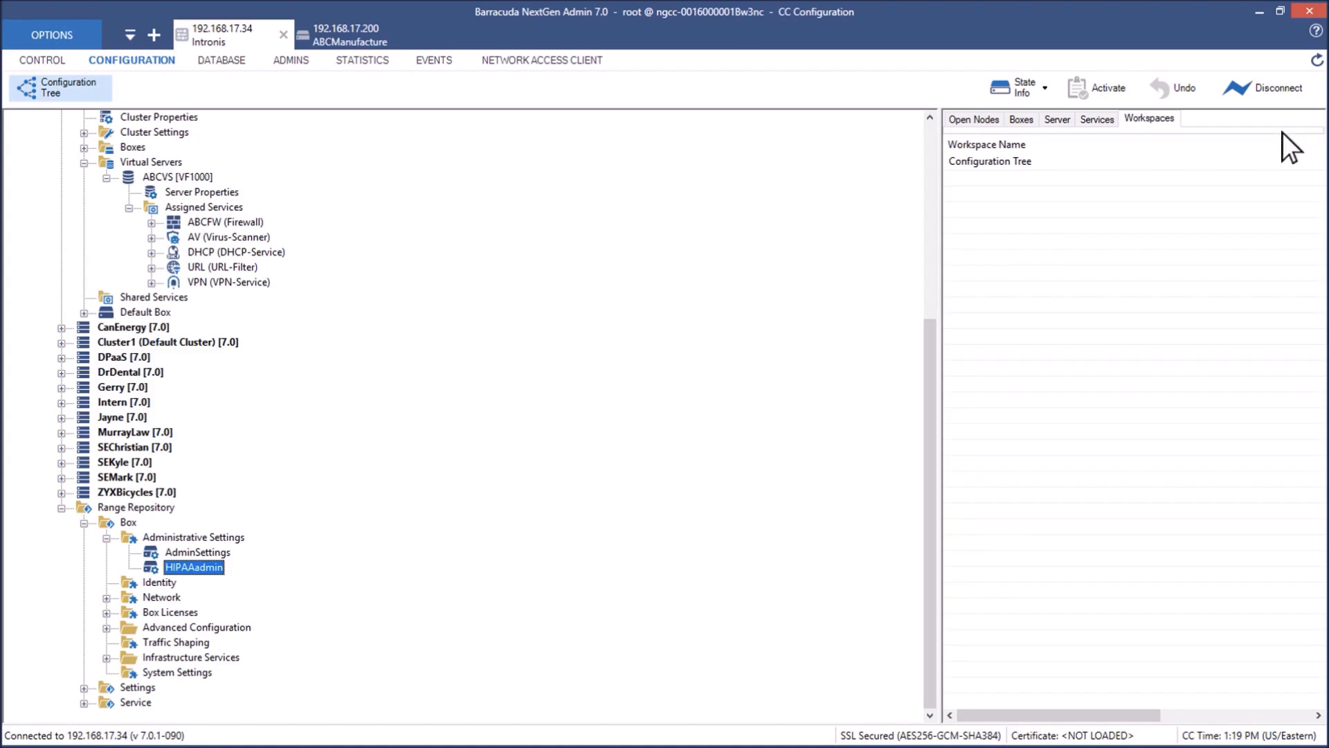
# Mark the ABCManufacture, CanEnergy and DPaaS default boxes and the DPaaS box for linking to the HIPAAadmin repository object, then reset the marks.
pyautogui.rightClick(199, 562)
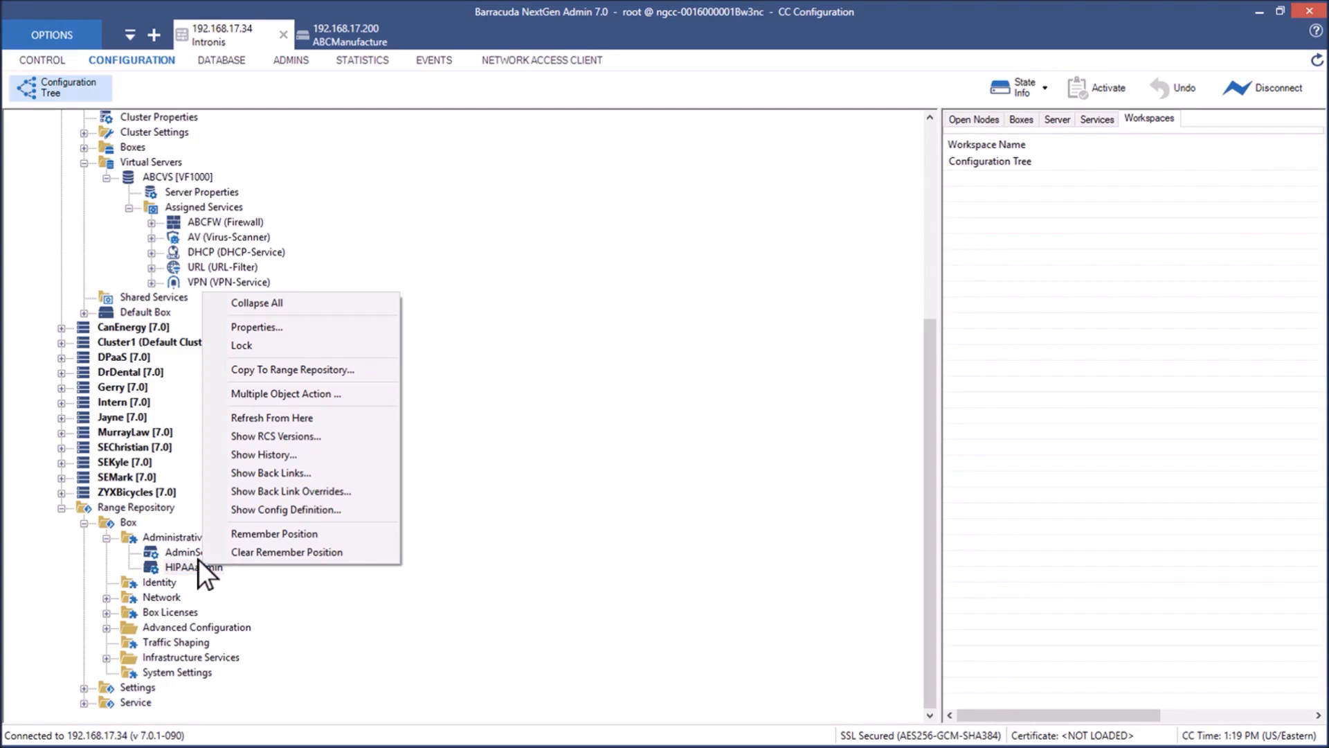
pyautogui.click(266, 394)
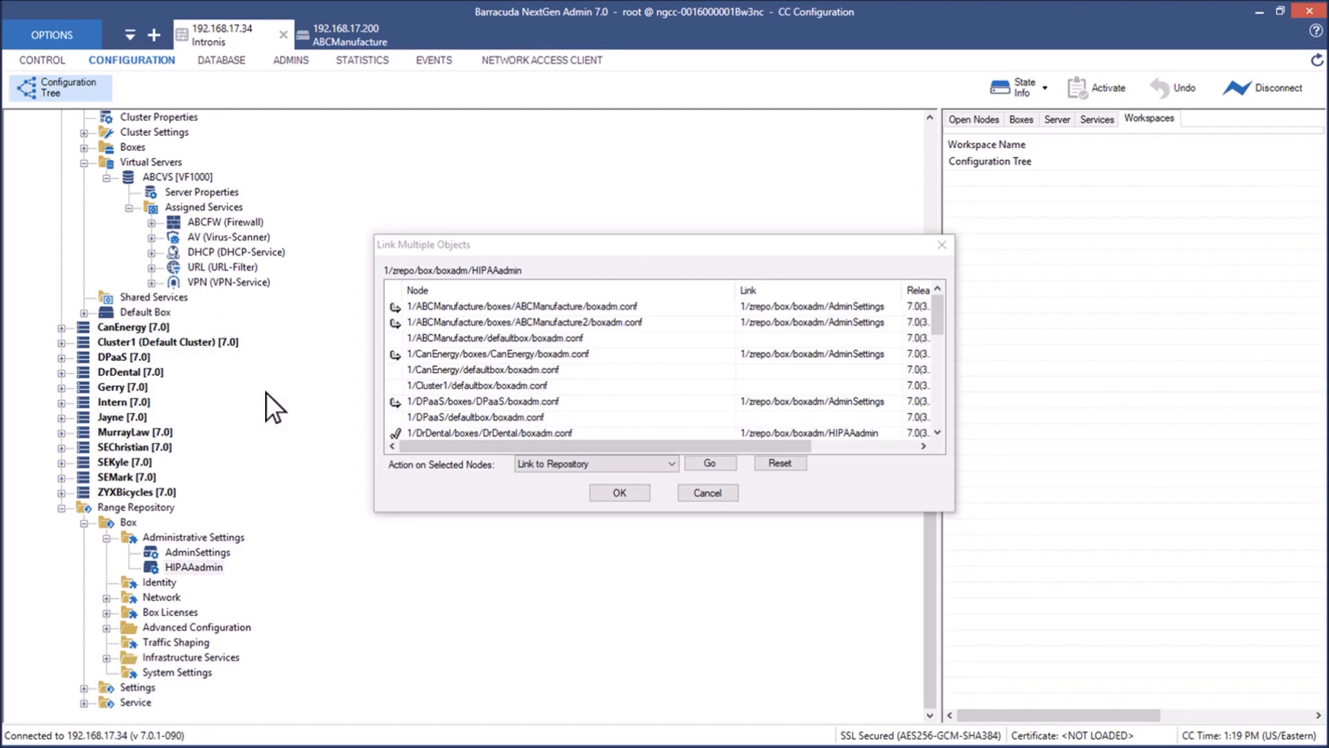
pyautogui.click(416, 337)
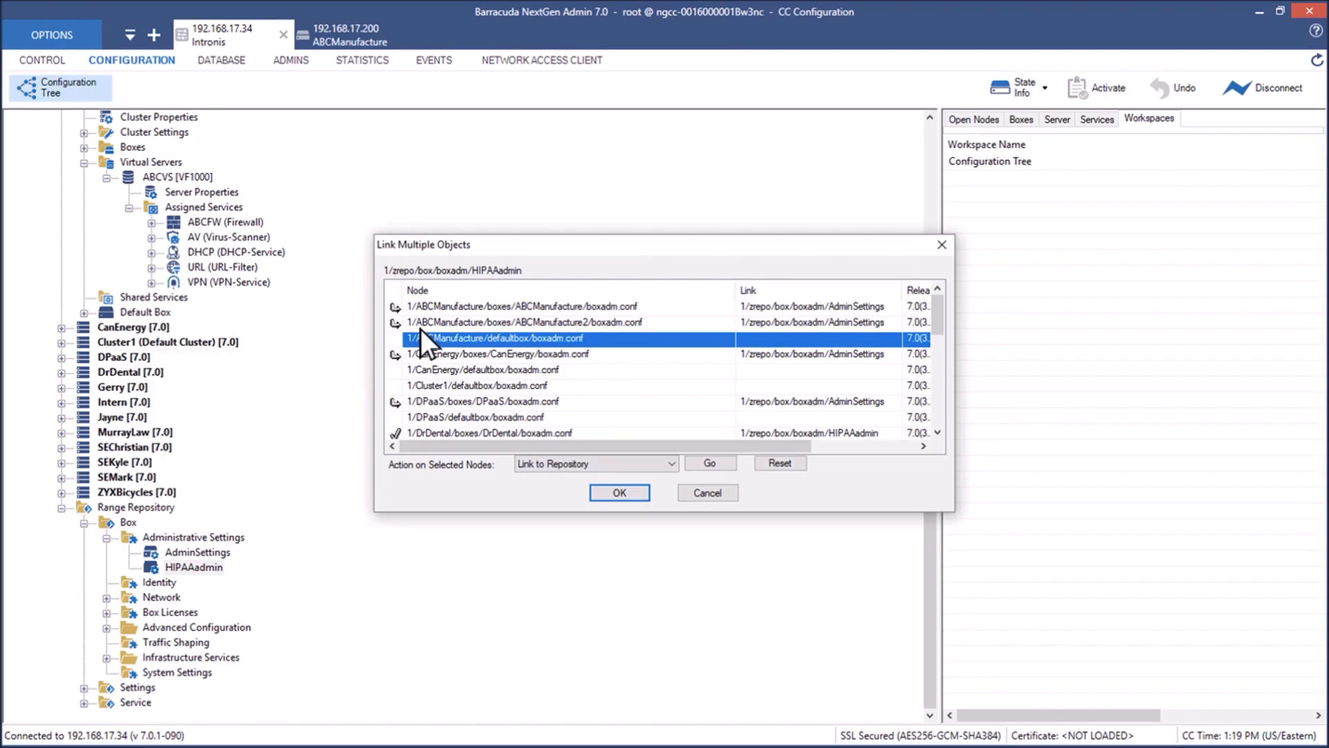
pyautogui.keyDown('ctrl'); pyautogui.click(423, 369); pyautogui.keyUp('ctrl')
pyautogui.keyDown('ctrl'); pyautogui.click(431, 396); pyautogui.keyUp('ctrl')
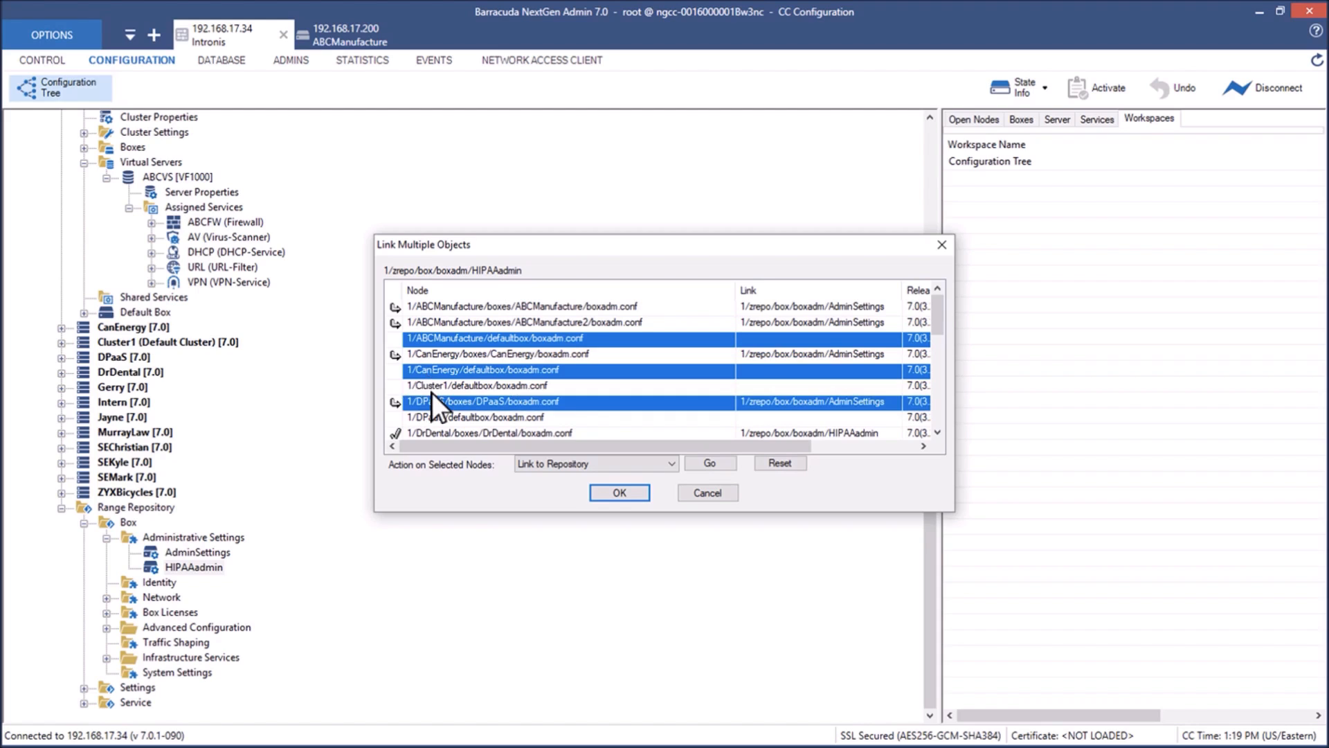
pyautogui.keyDown('ctrl'); pyautogui.click(499, 417); pyautogui.keyUp('ctrl')
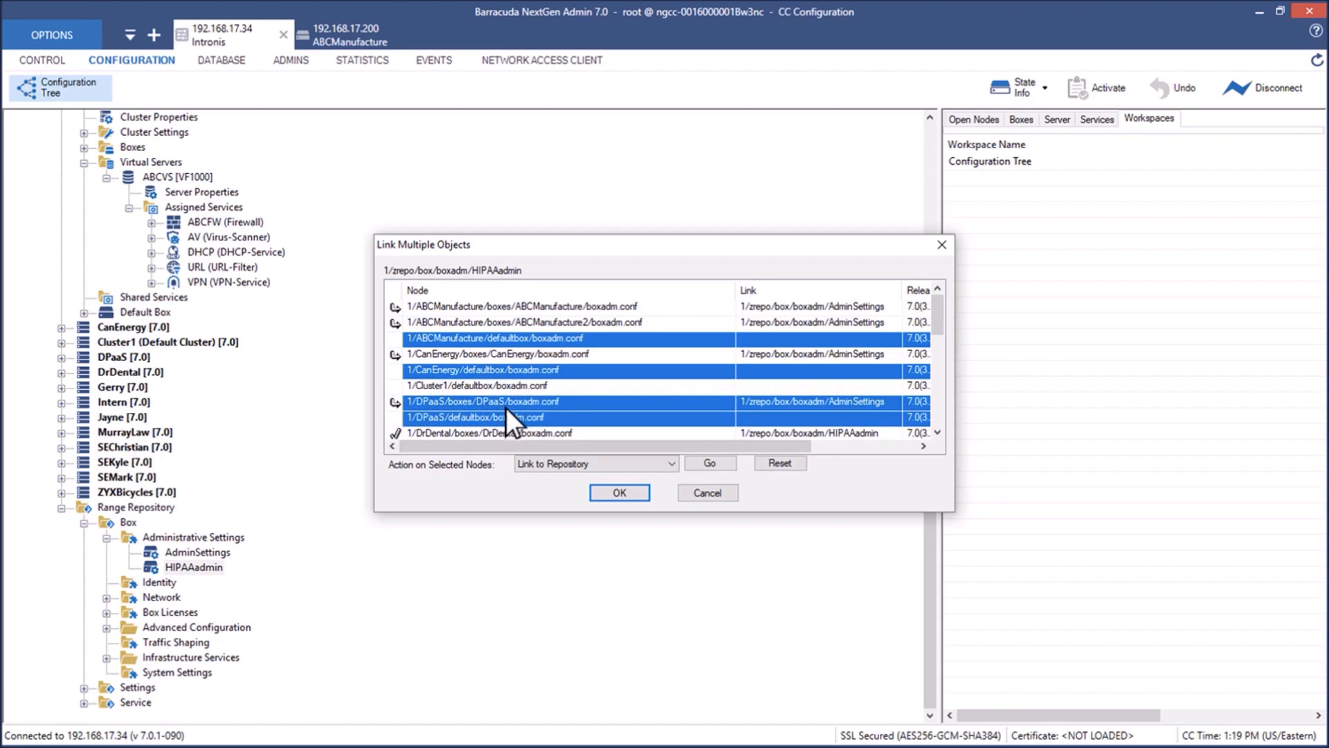
pyautogui.click(701, 457)
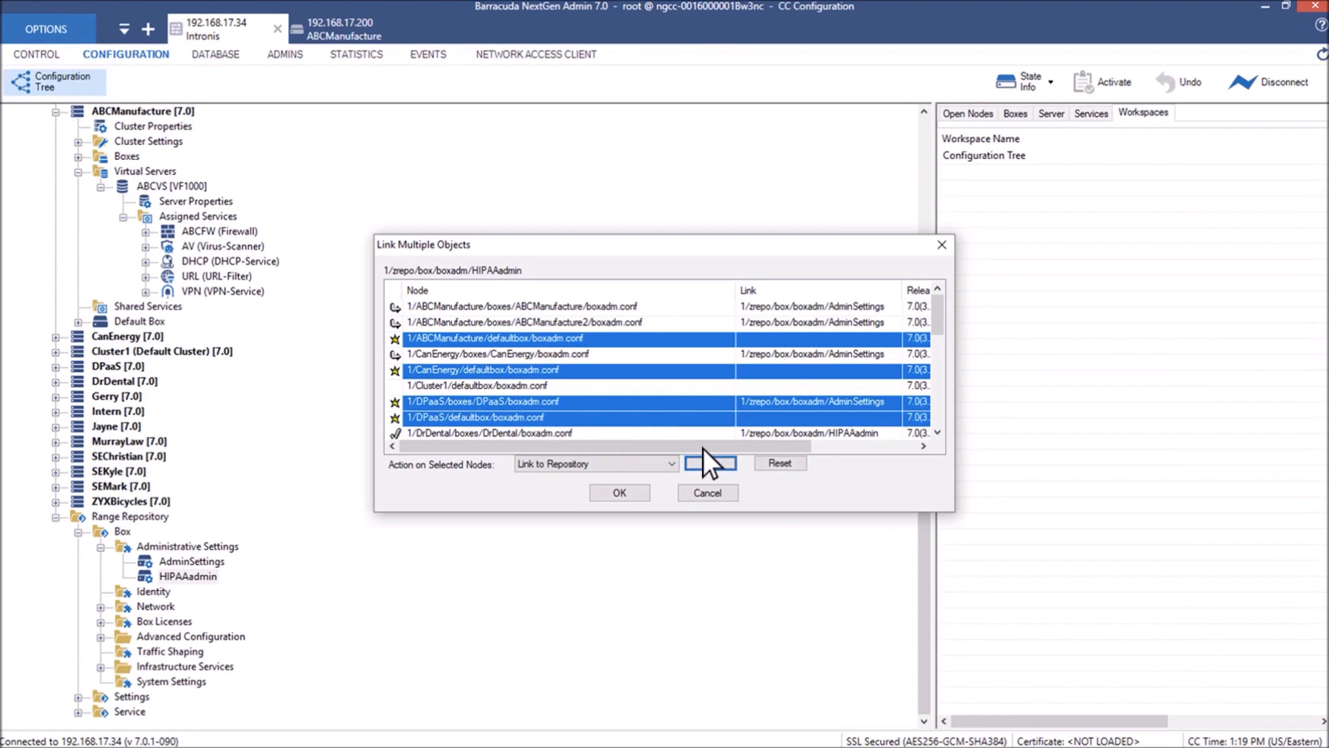
pyautogui.click(767, 460)
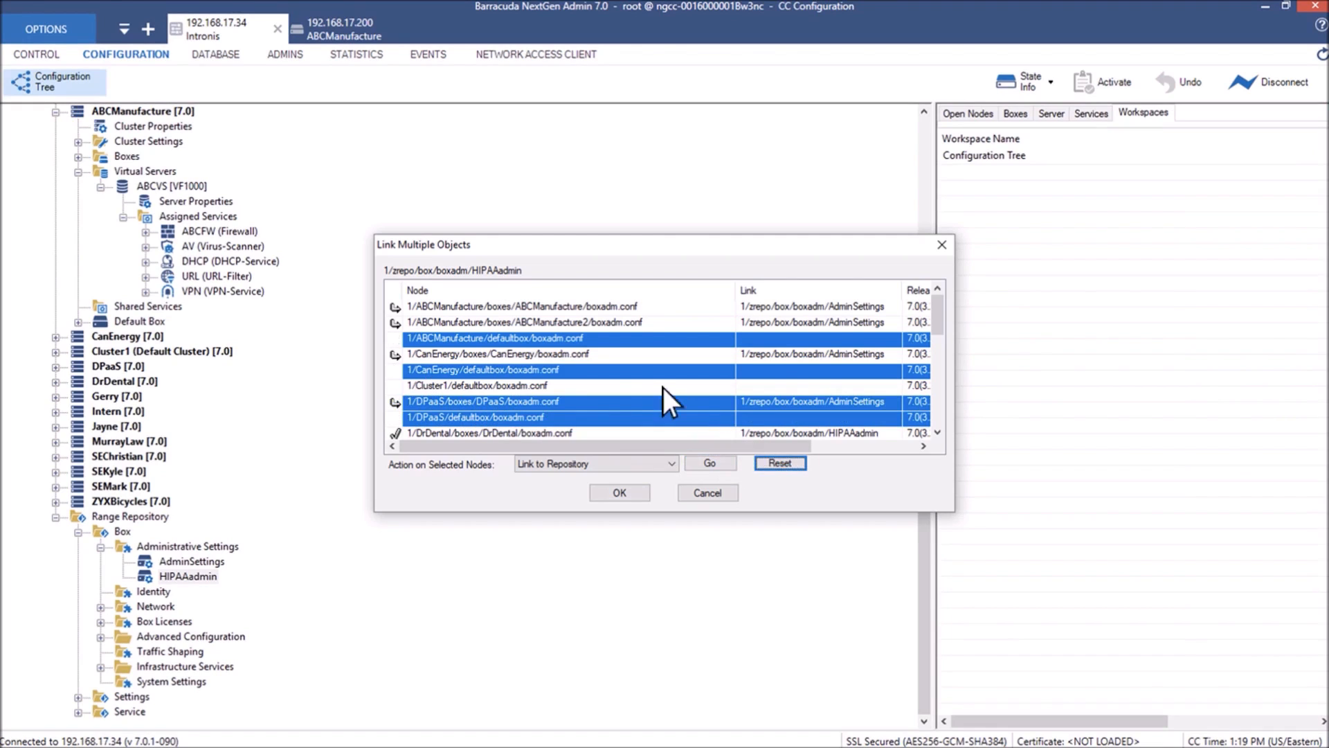
# Mark all nodes for linking to the HIPAAadmin repository object, reset the marks and cancel the linking.
pyautogui.hotkey('ctrl', 'a')
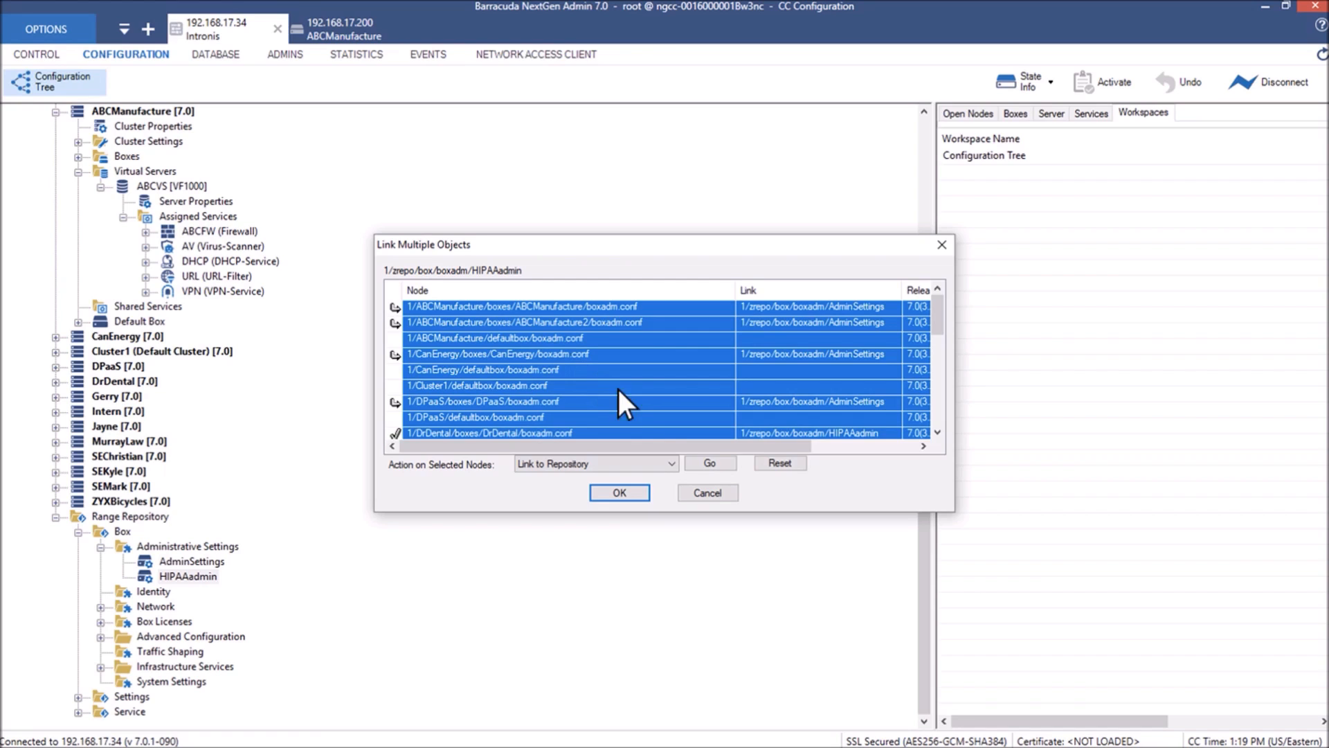
pyautogui.click(701, 459)
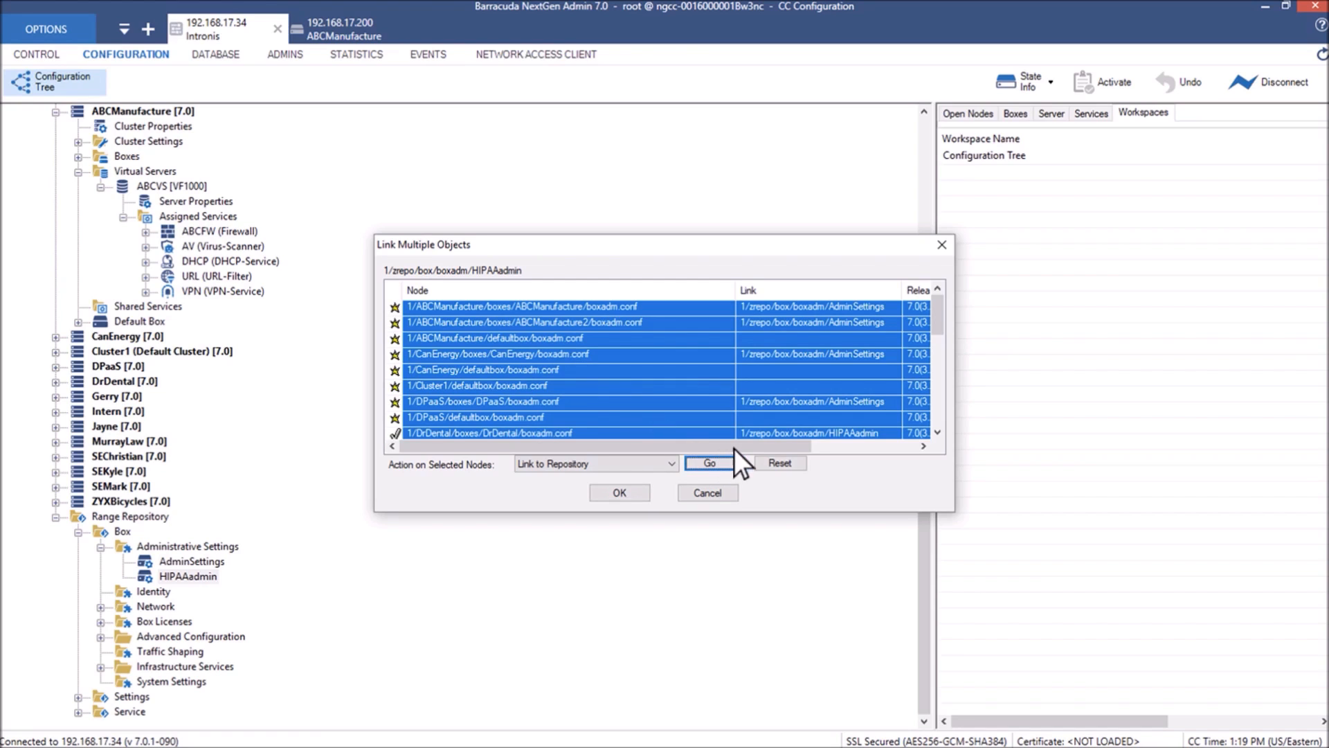
pyautogui.click(775, 462)
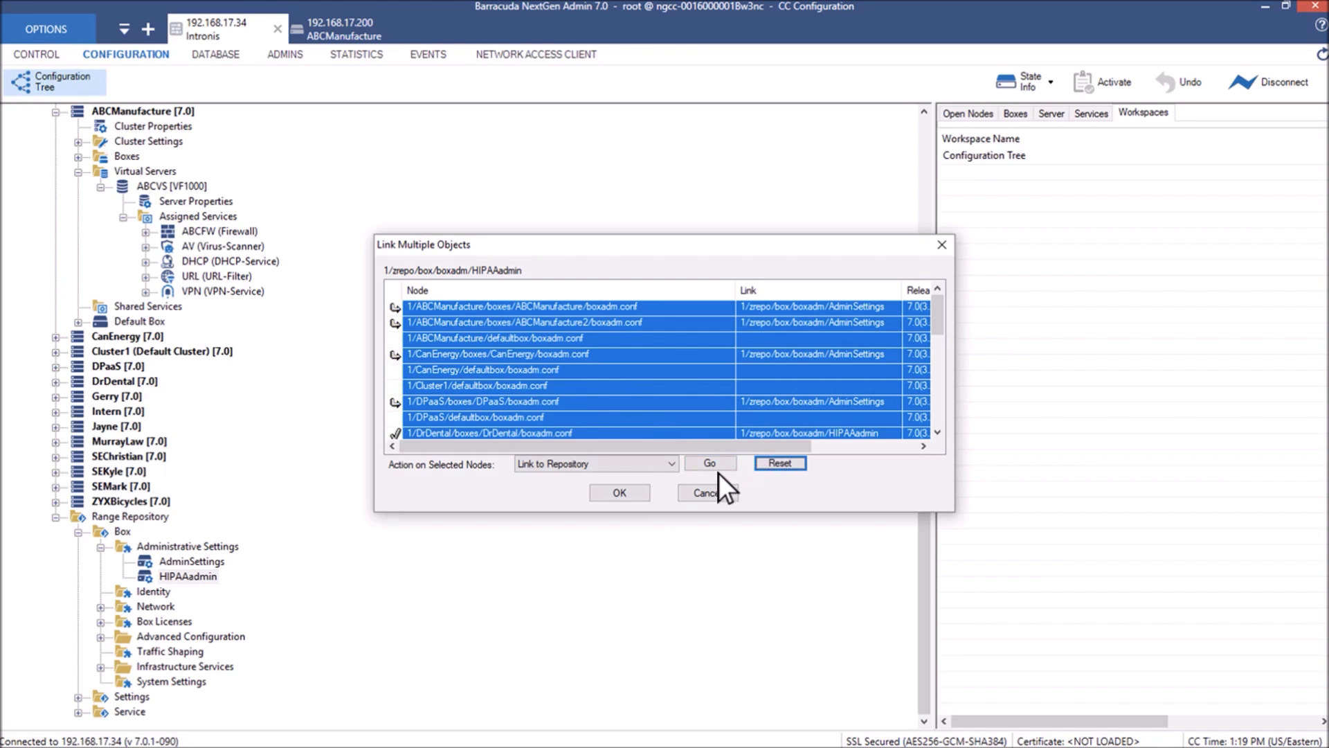
pyautogui.click(699, 483)
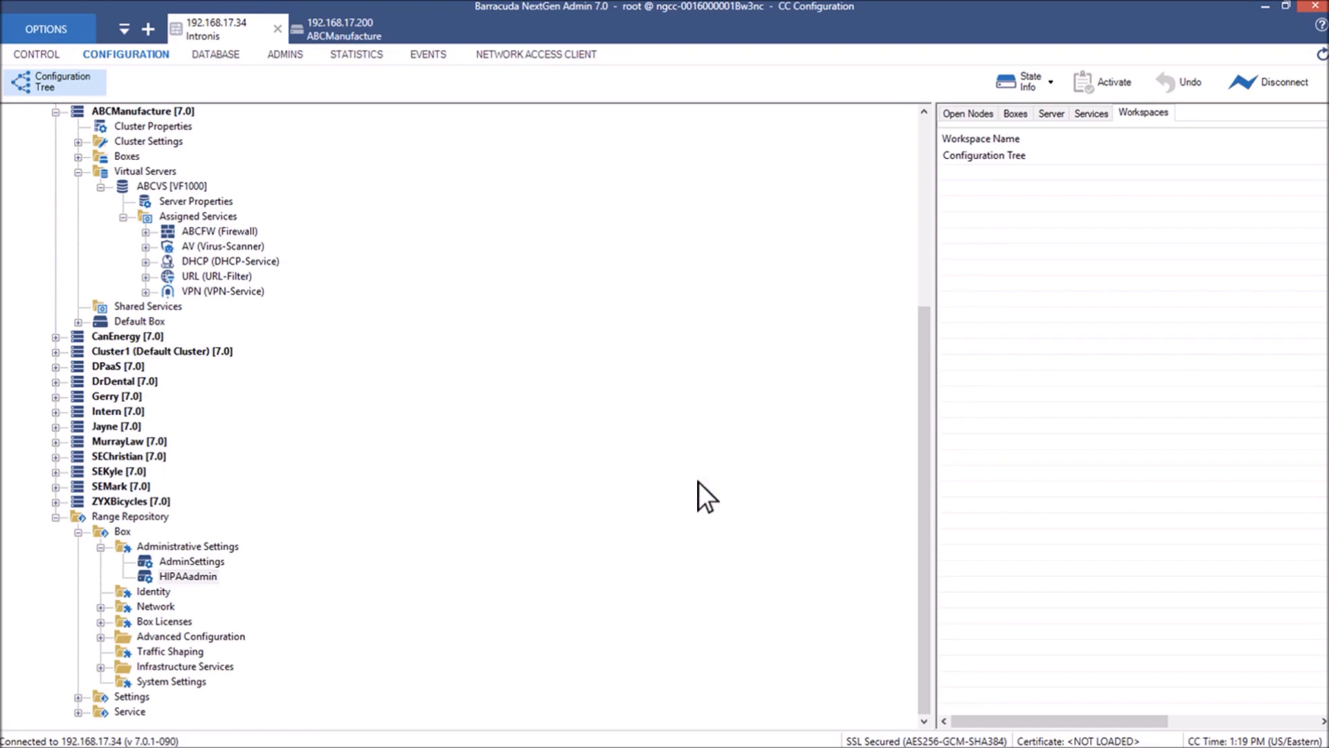
# Open the VPN GTI Editor from Global Settings, check its VPN groups and display the available VPN services.
pyautogui.click(922, 156)
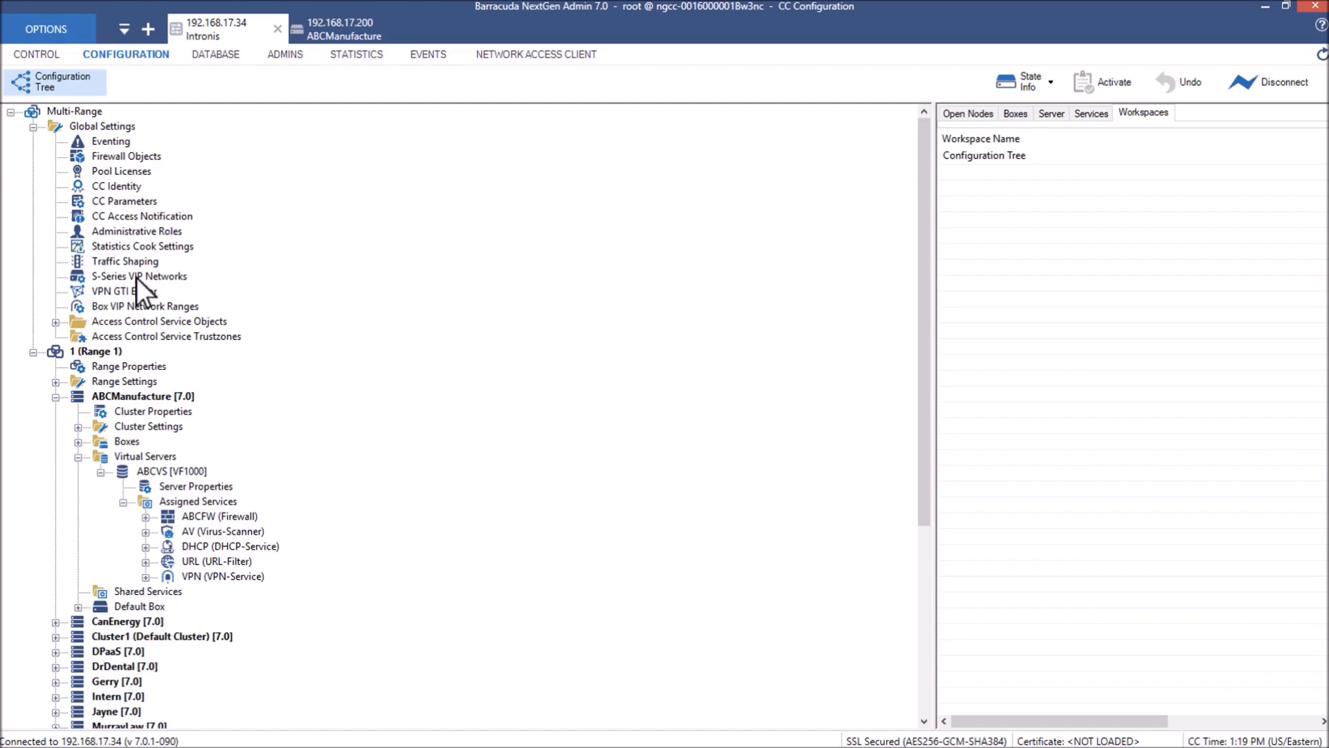
pyautogui.doubleClick(119, 291)
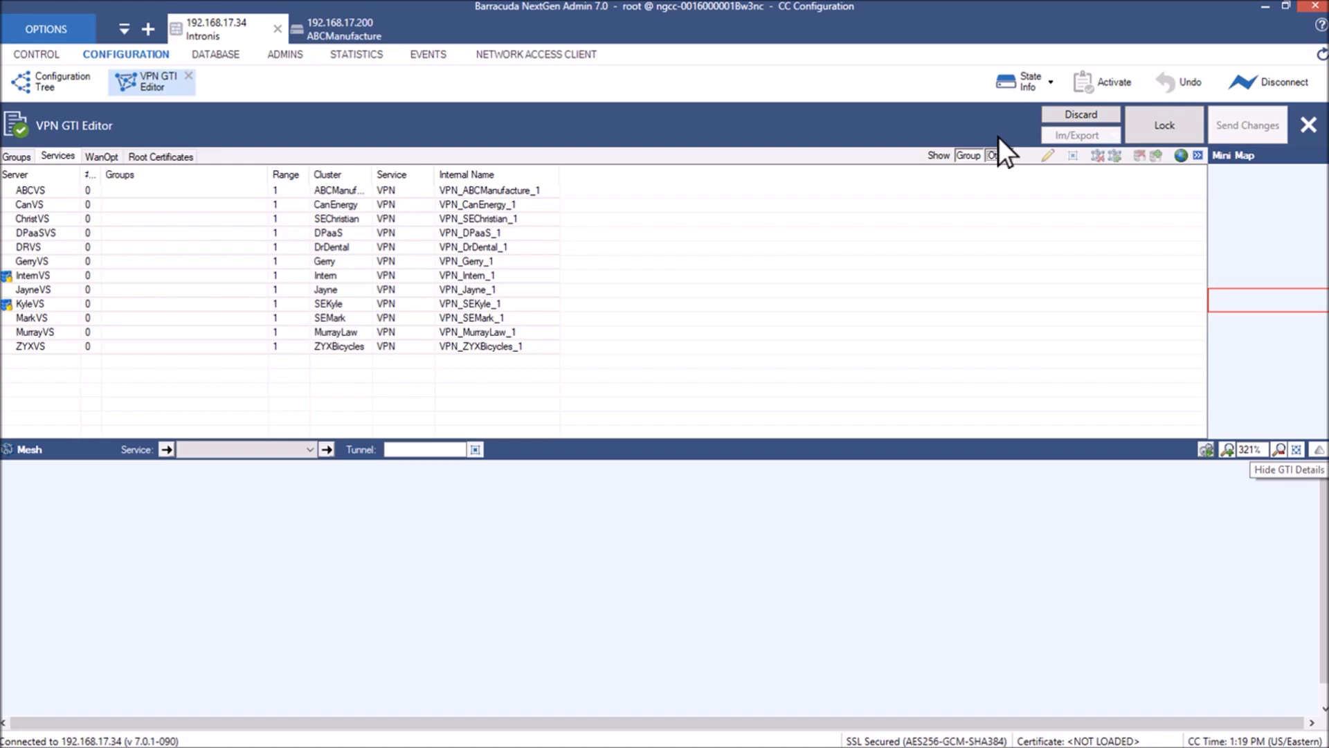
pyautogui.click(12, 152)
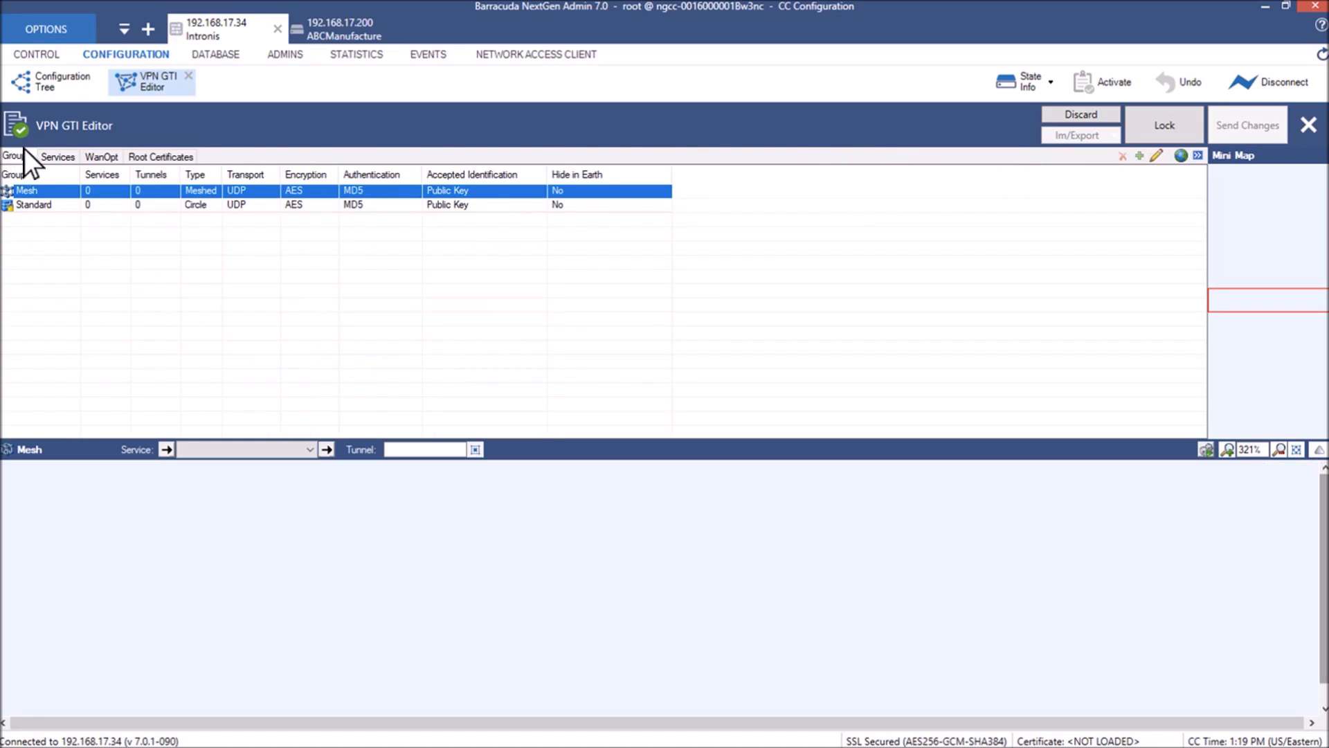
pyautogui.click(53, 149)
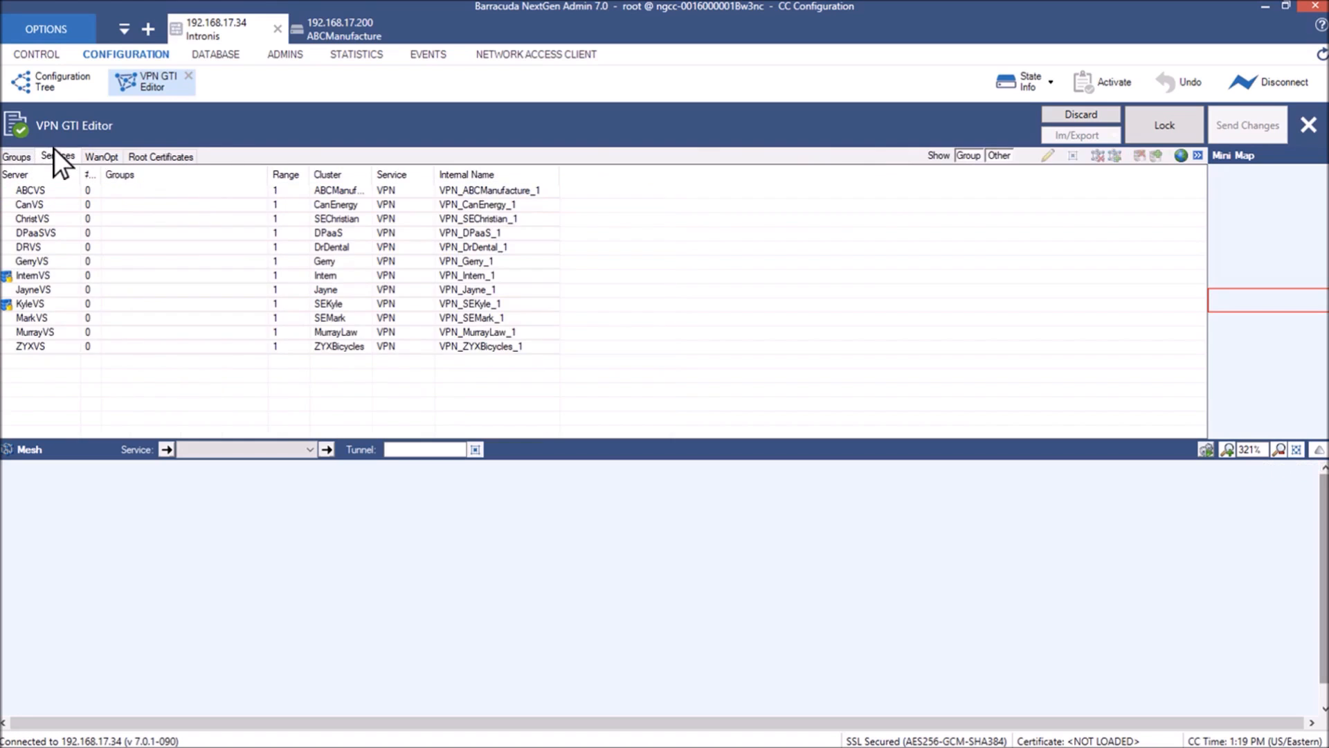
# Add the ABCVS, CanVS, ChristVS and DRVS VPN services to the Mesh group to build meshed tunnels between them.
pyautogui.click(46, 187)
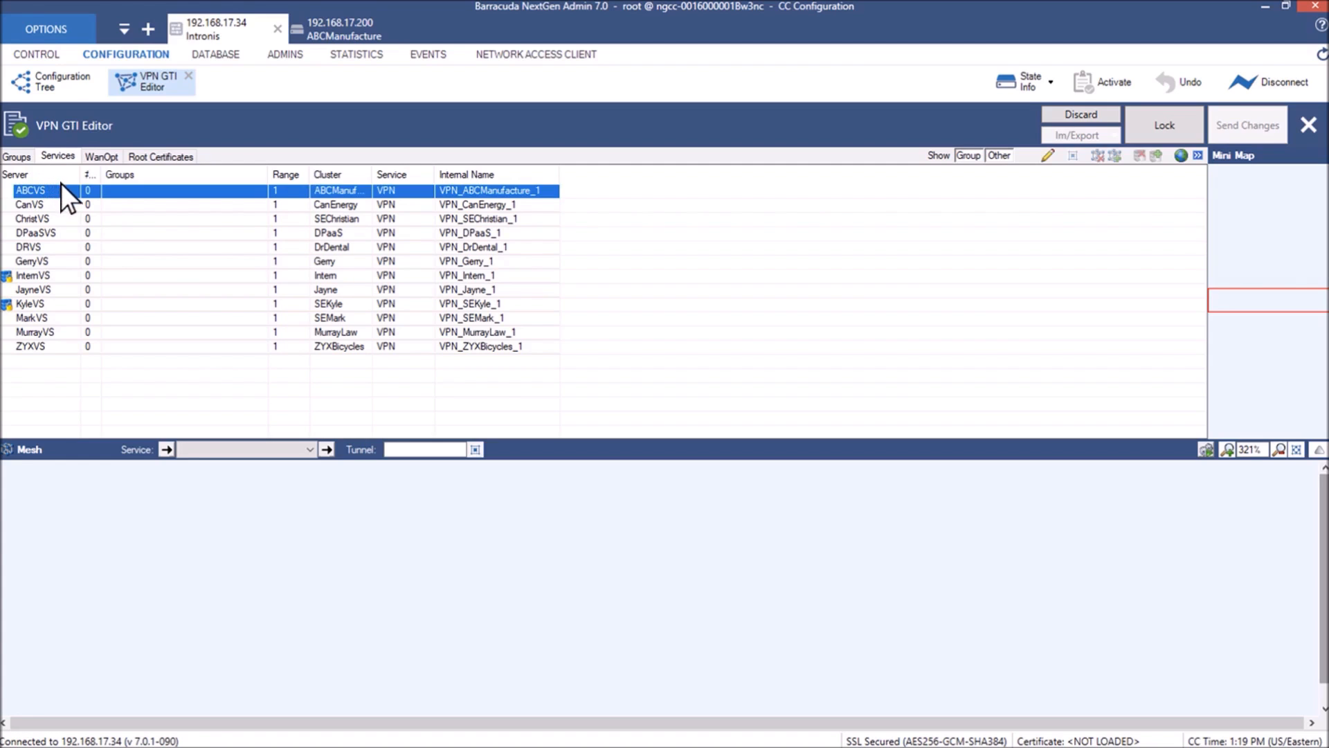
pyautogui.hotkey('shift', 'Down')
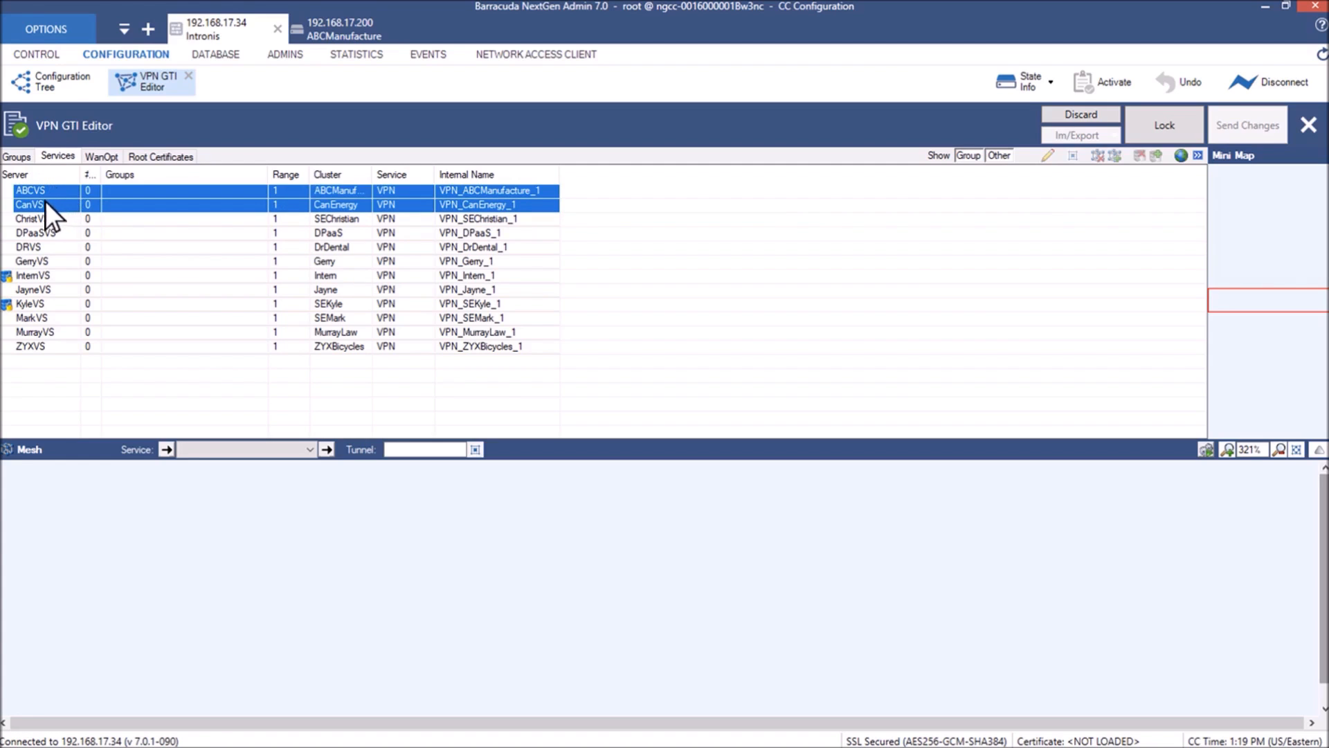
pyautogui.keyDown('ctrl'); pyautogui.click(43, 211); pyautogui.keyUp('ctrl')
pyautogui.keyDown('ctrl'); pyautogui.click(43, 242); pyautogui.keyUp('ctrl')
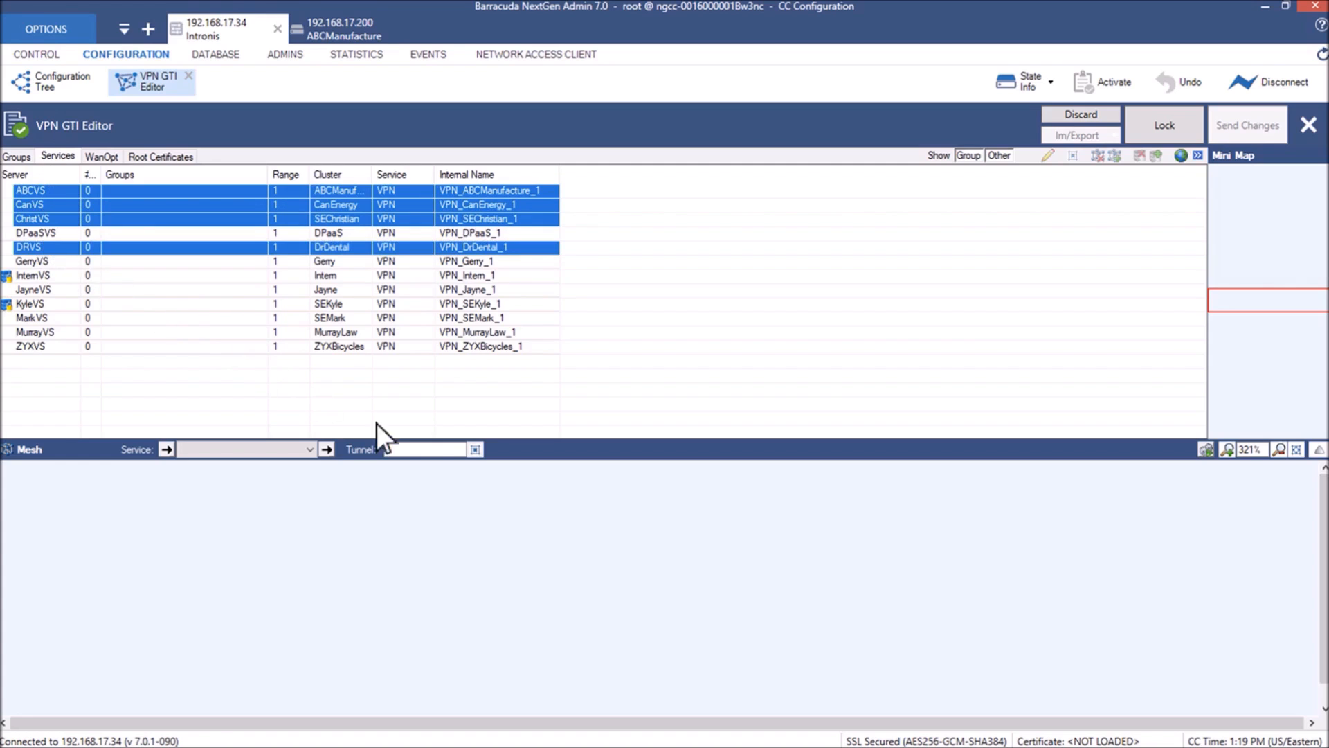
pyautogui.moveTo(594, 544); pyautogui.dragTo(643, 571)
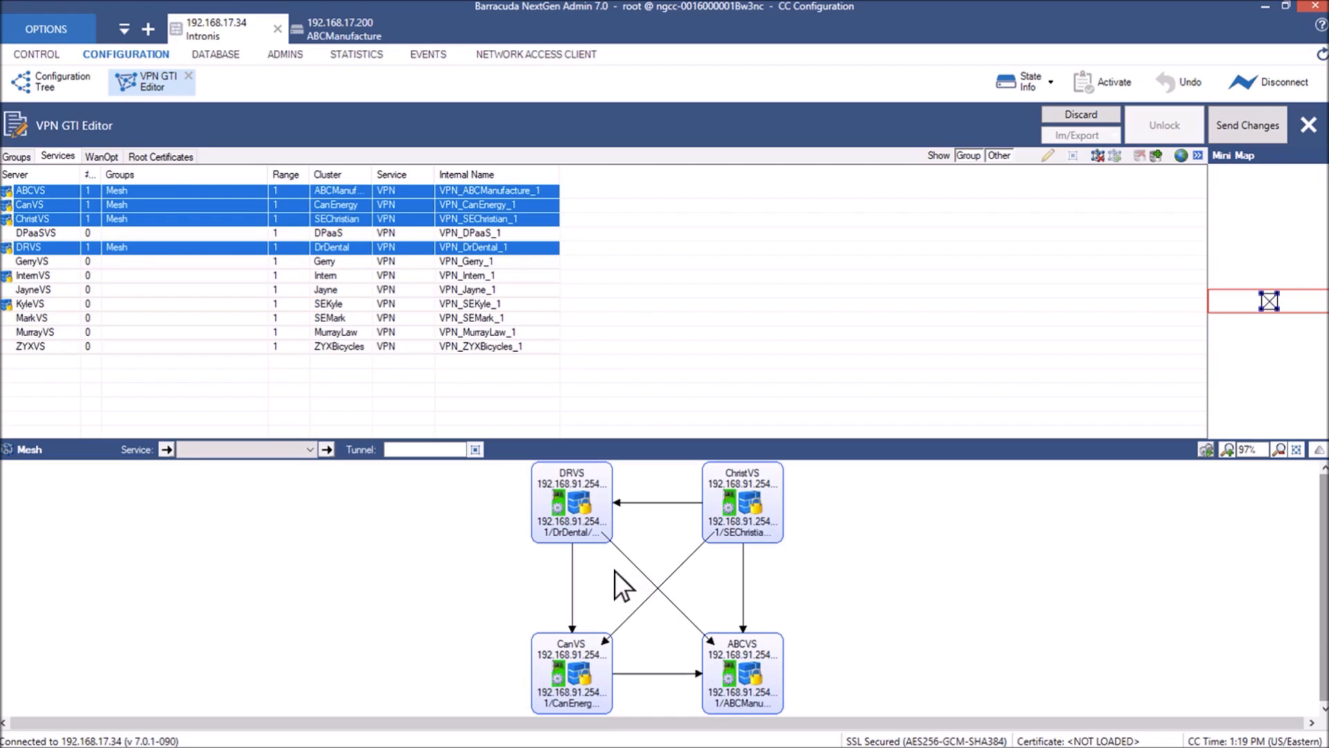
# View the properties of the DRVS_CanVS TINA tunnel and close them without changes.
pyautogui.doubleClick(576, 571)
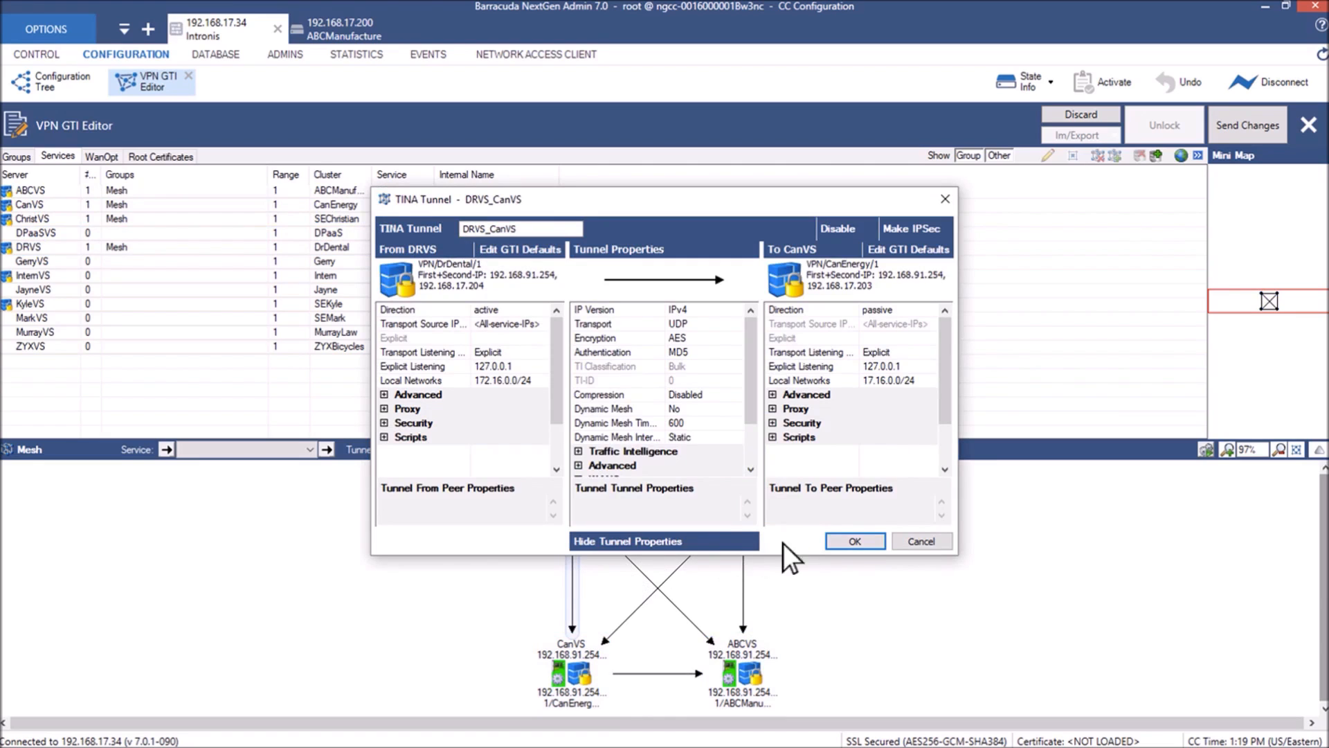
pyautogui.click(900, 540)
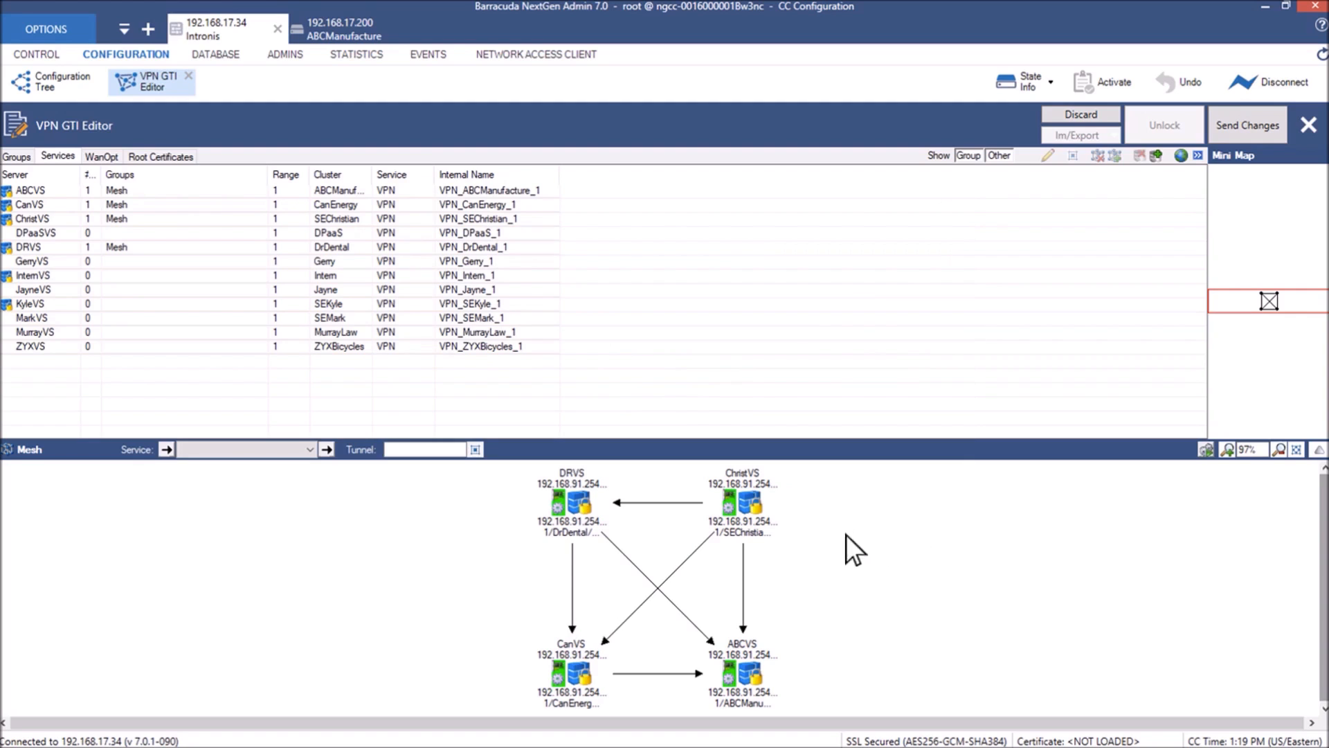
# Delete the DRVS_CanVS and DRVS_ABCVS tunnels from the Mesh group and redraw them from DRVS to ABCVS and CanVS.
pyautogui.moveTo(576, 571)
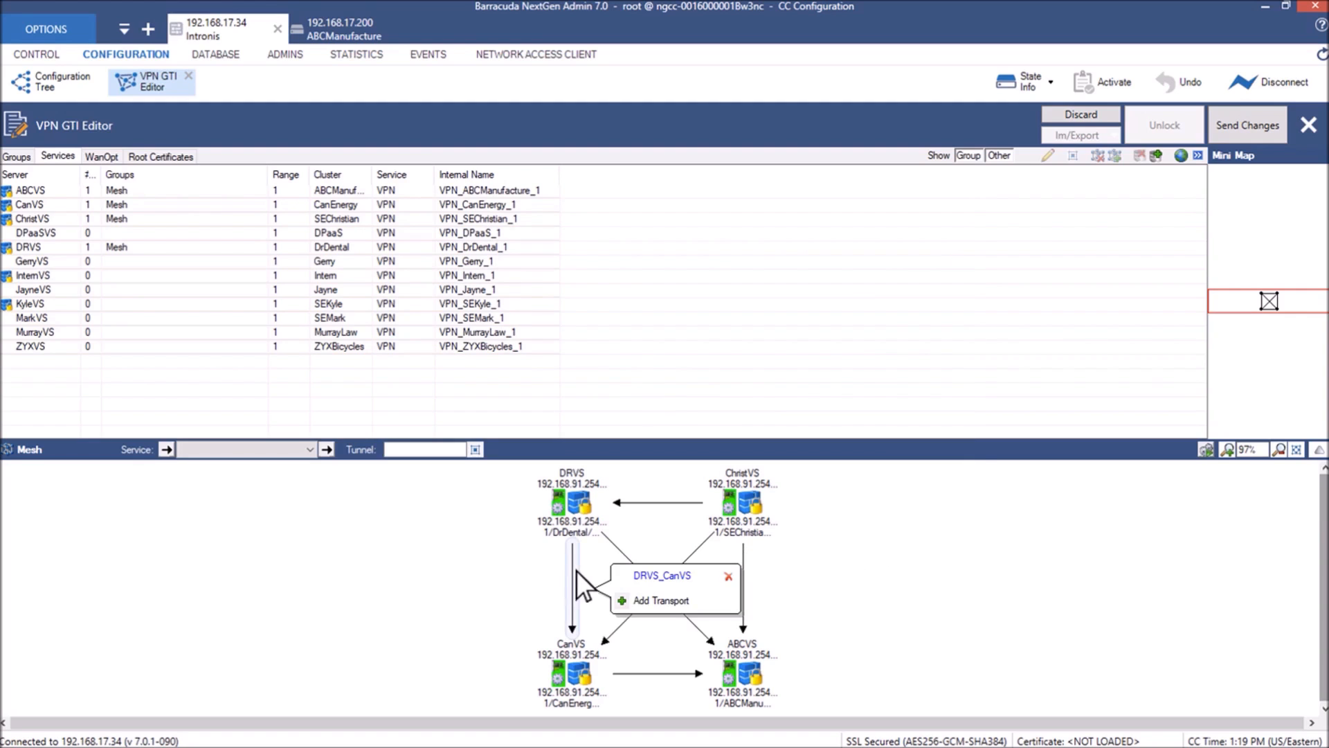
pyautogui.click(724, 575)
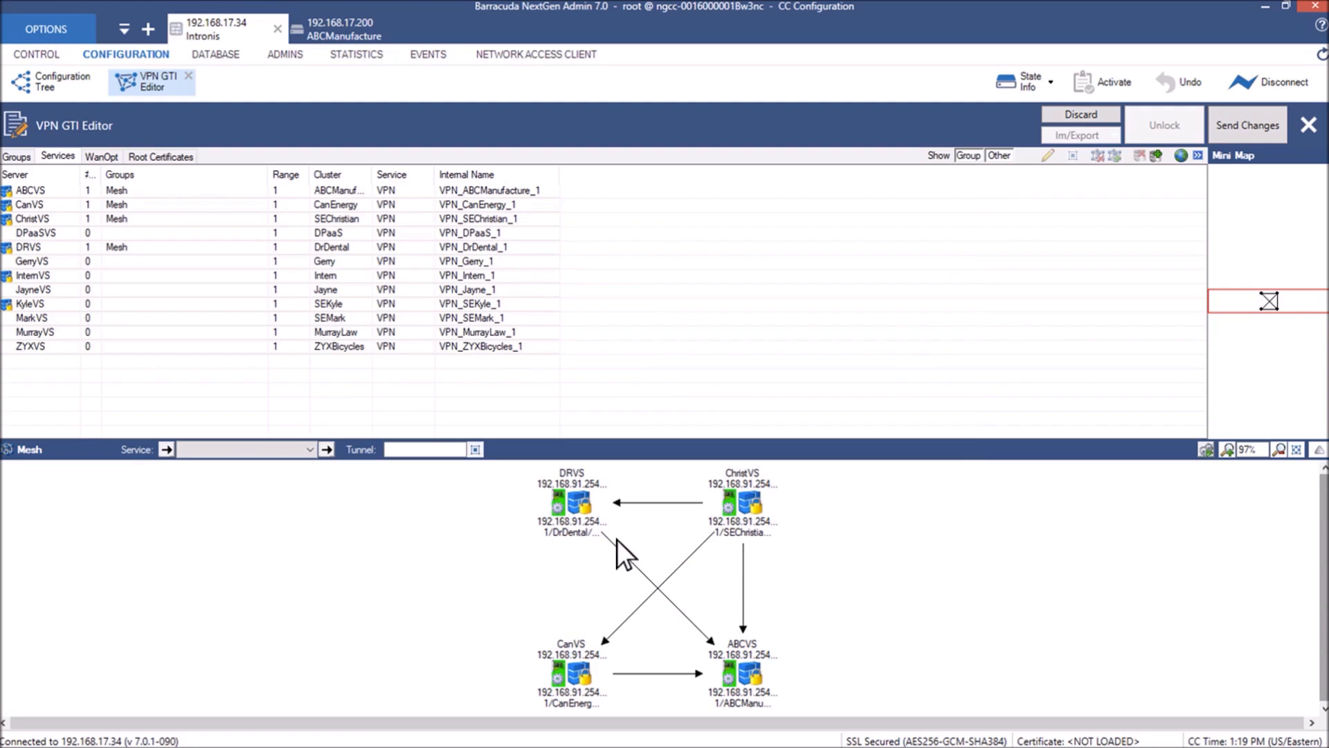
pyautogui.moveTo(610, 538)
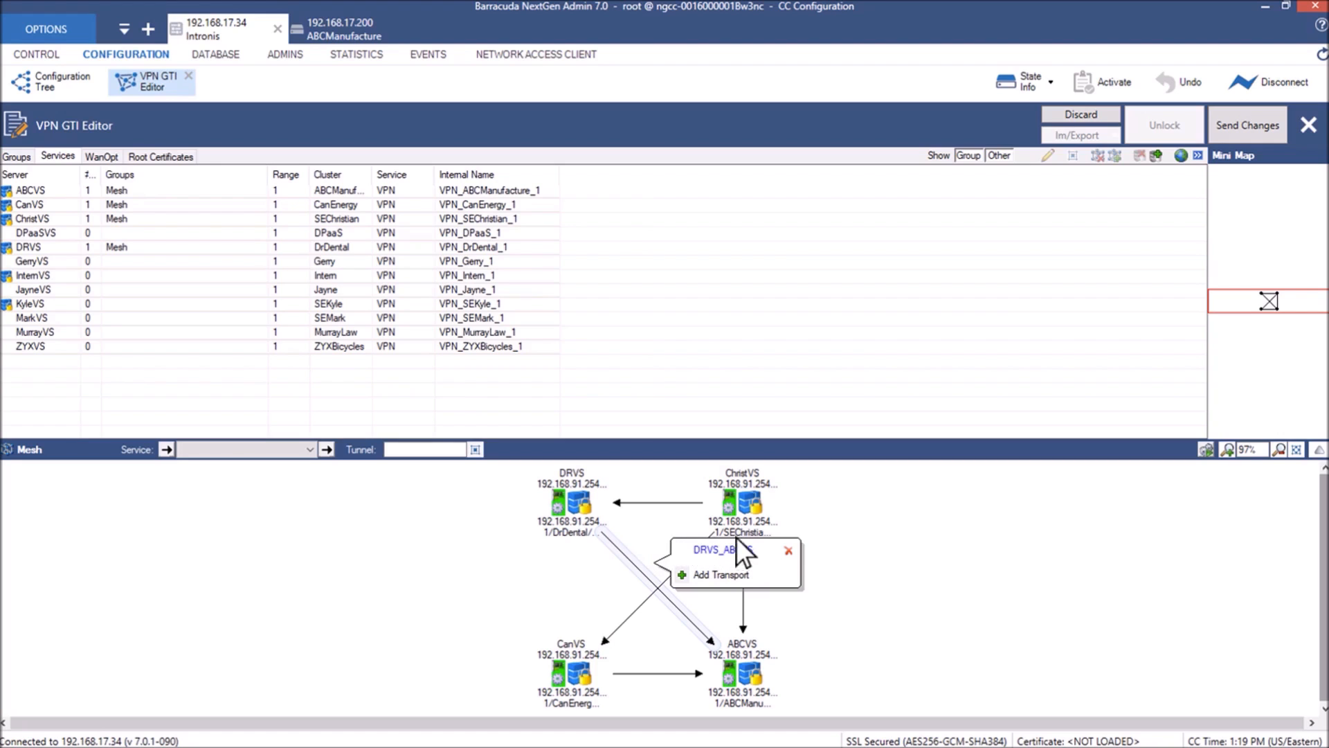
pyautogui.click(785, 540)
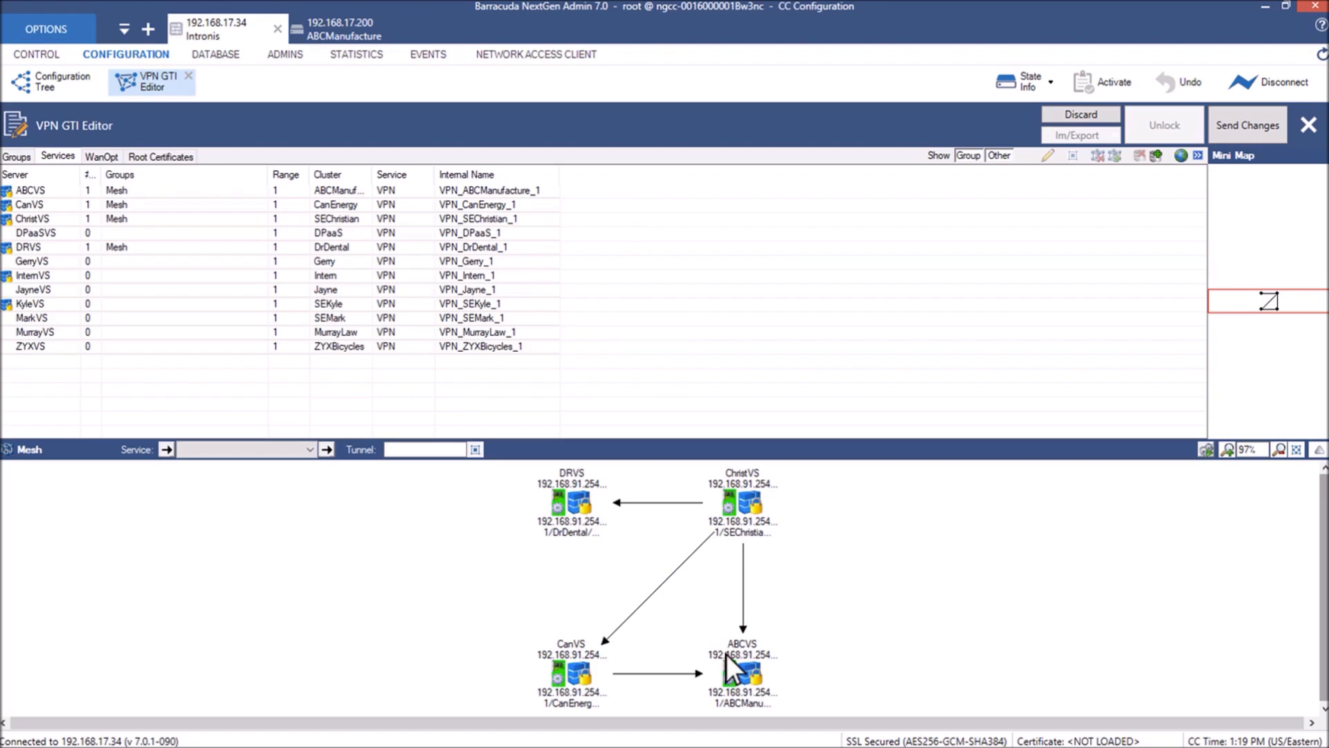
pyautogui.moveTo(724, 652); pyautogui.dragTo(732, 657)
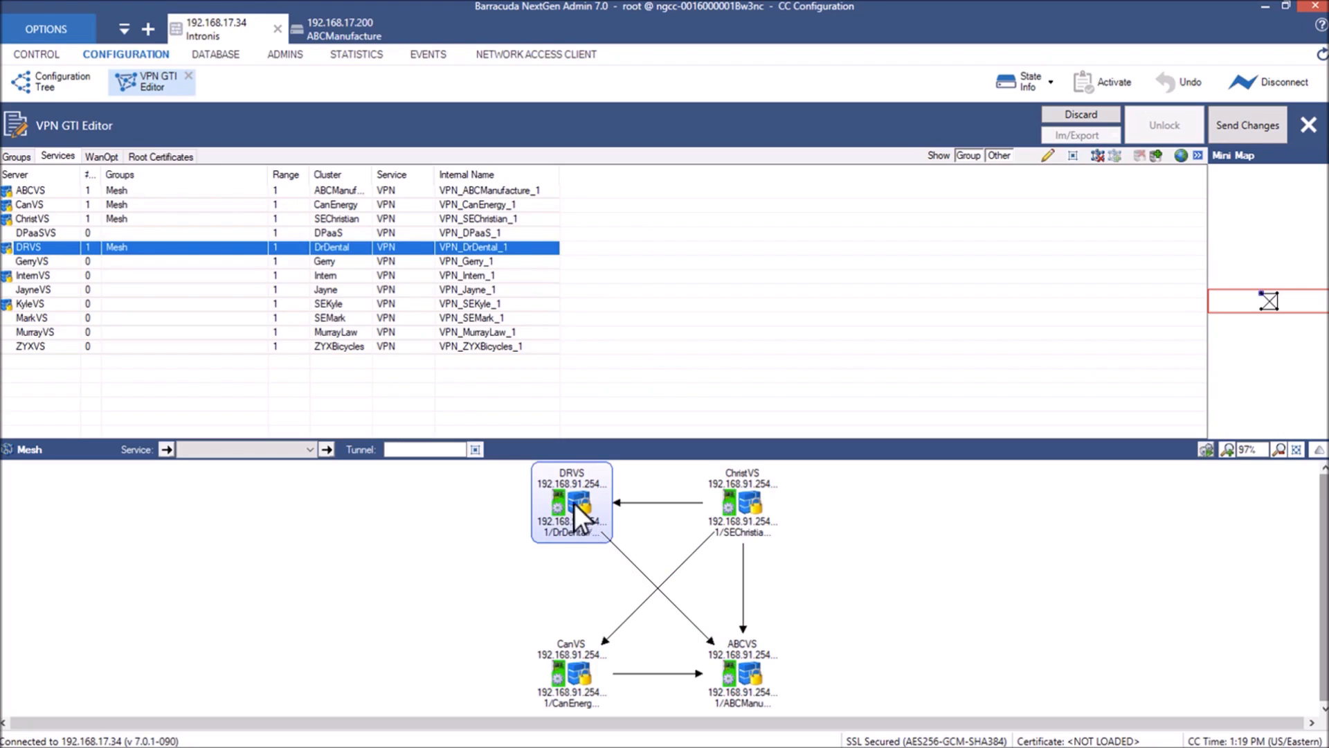
pyautogui.moveTo(565, 637); pyautogui.dragTo(565, 659)
# Add the DPaaSVS VPN service to the Mesh group and request its removal from the group.
pyautogui.press('Up')
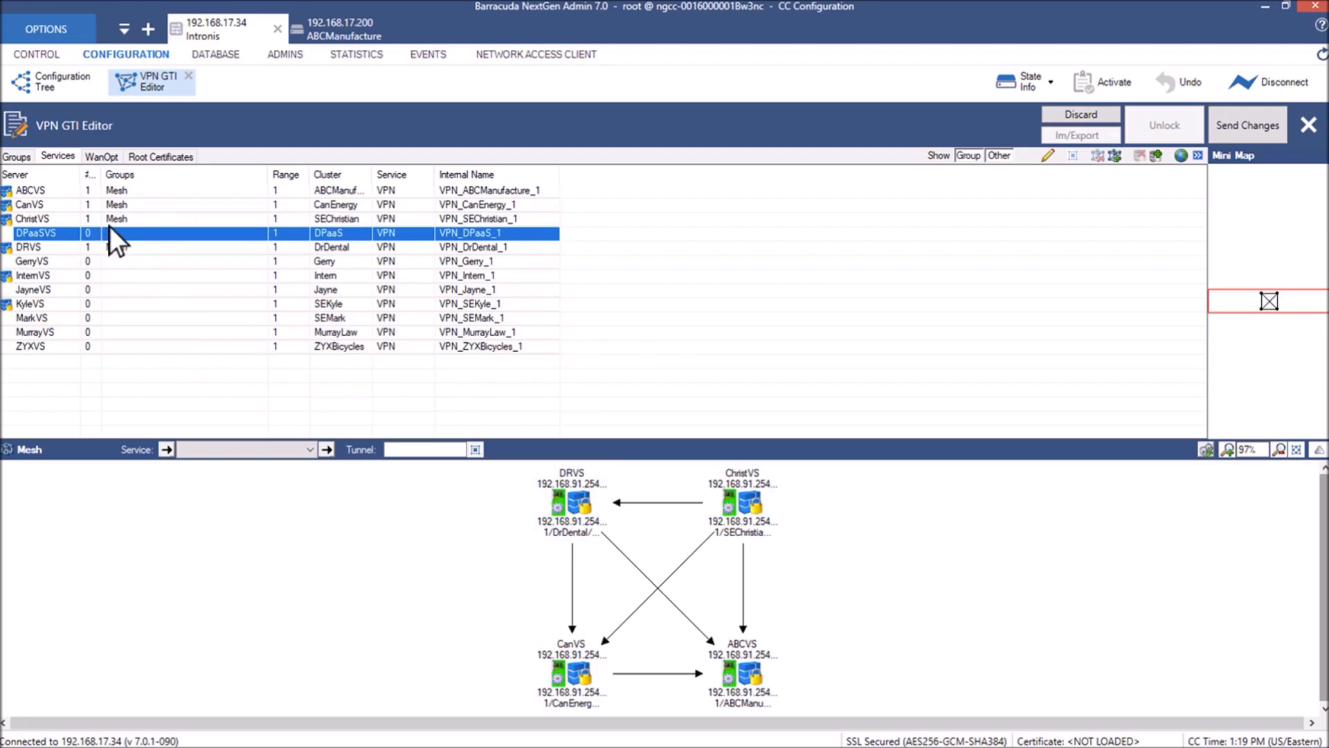
pyautogui.moveTo(534, 630); pyautogui.dragTo(565, 659)
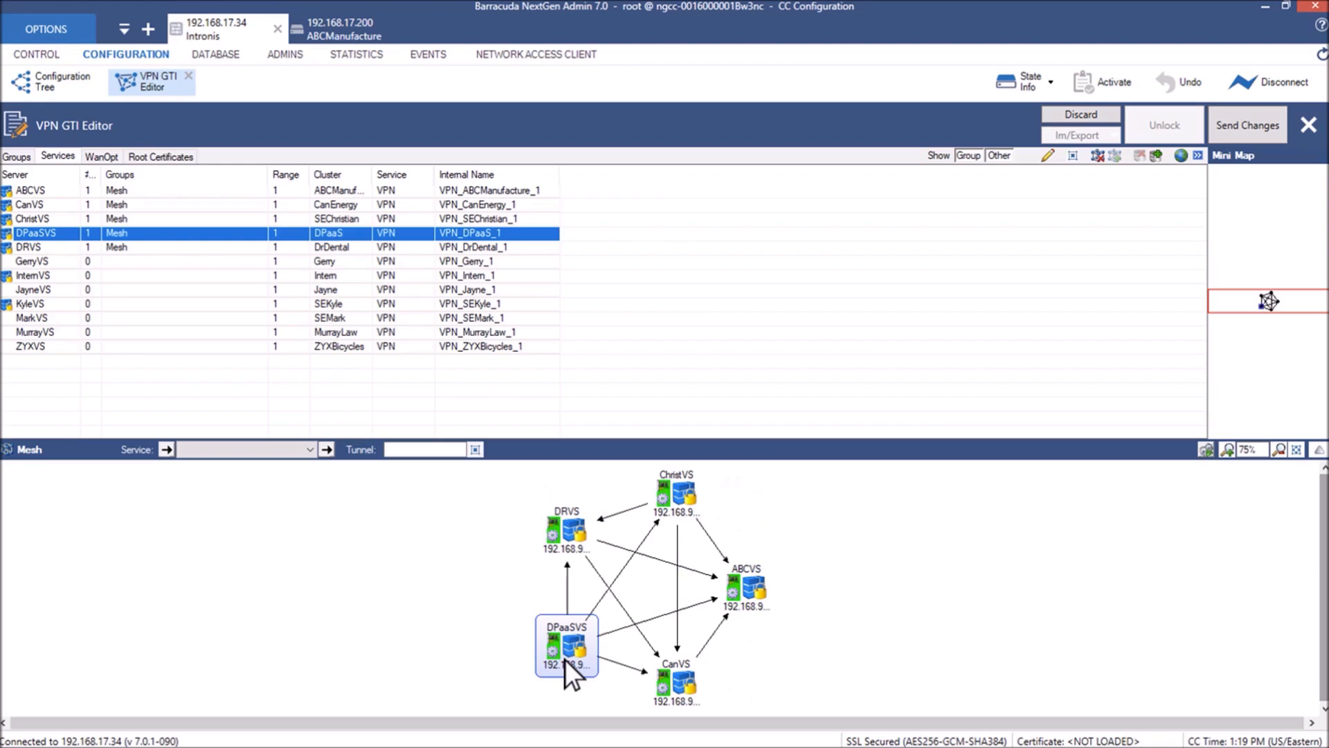
pyautogui.rightClick(565, 659)
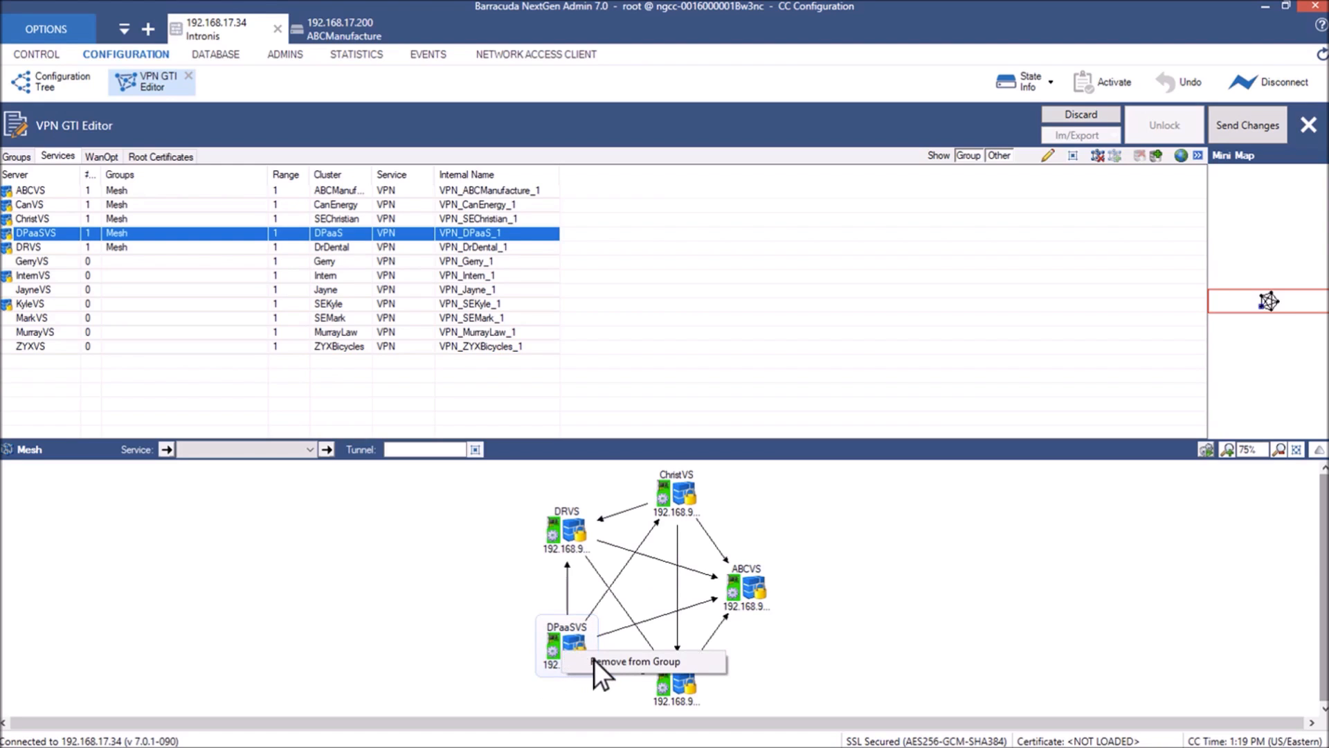
pyautogui.click(617, 660)
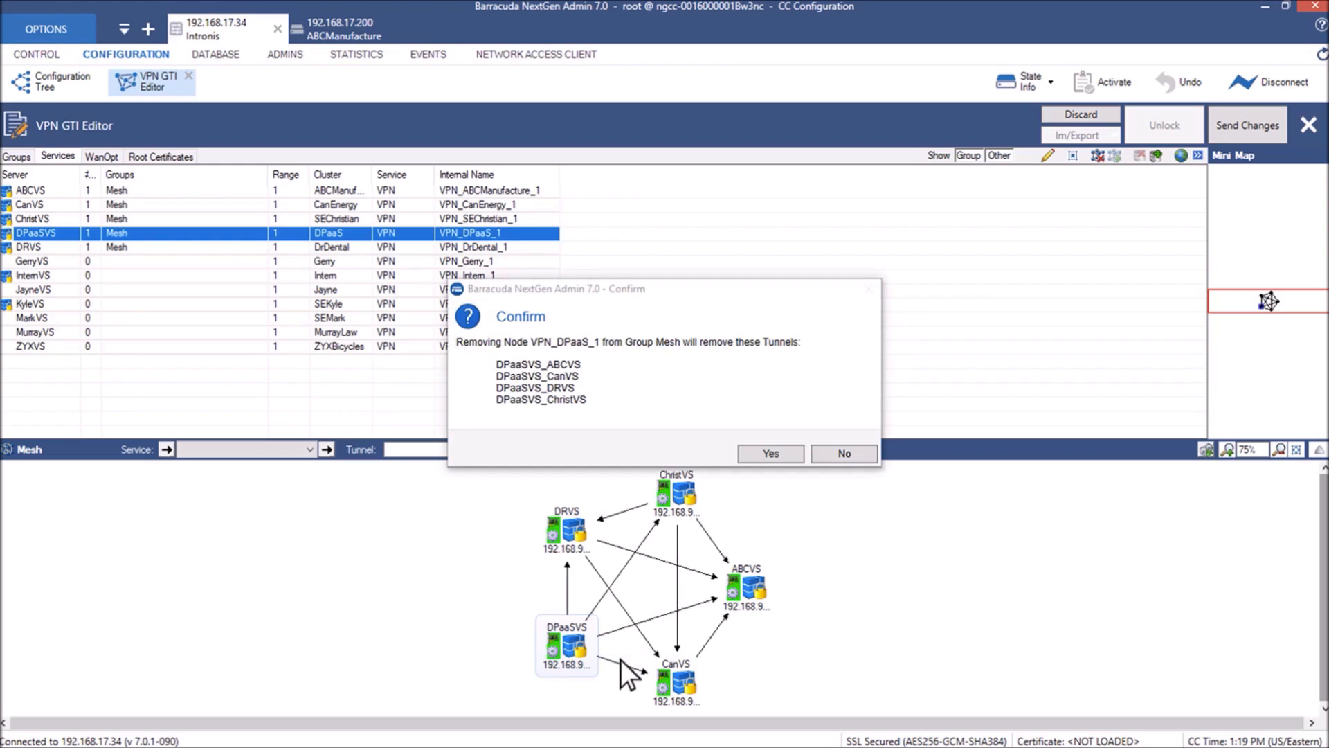